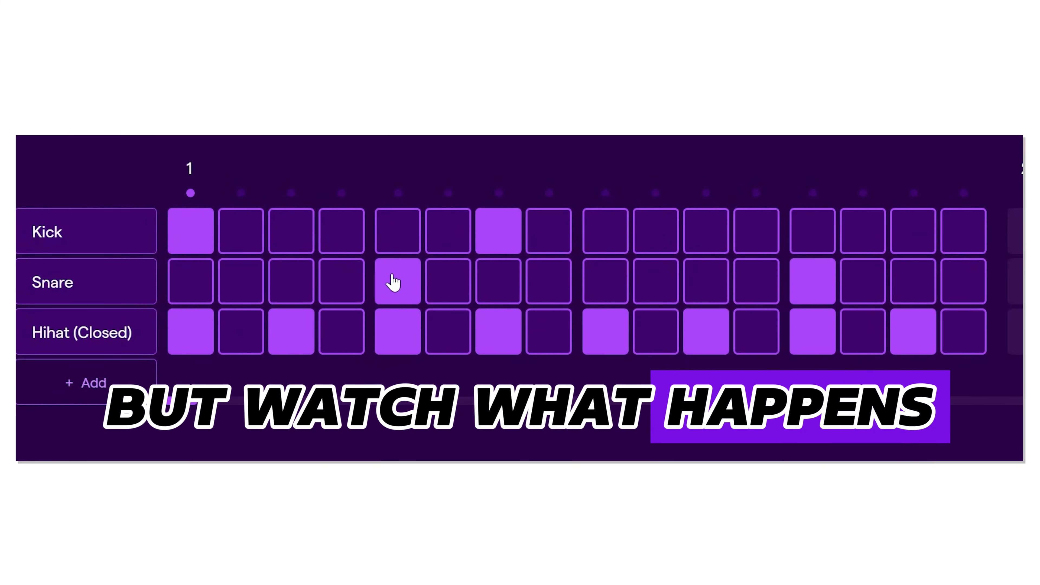
- Replace the snares on beats 2 and 4 of bar 1 with a single snare on beat 3
click(395, 284)
click(827, 282)
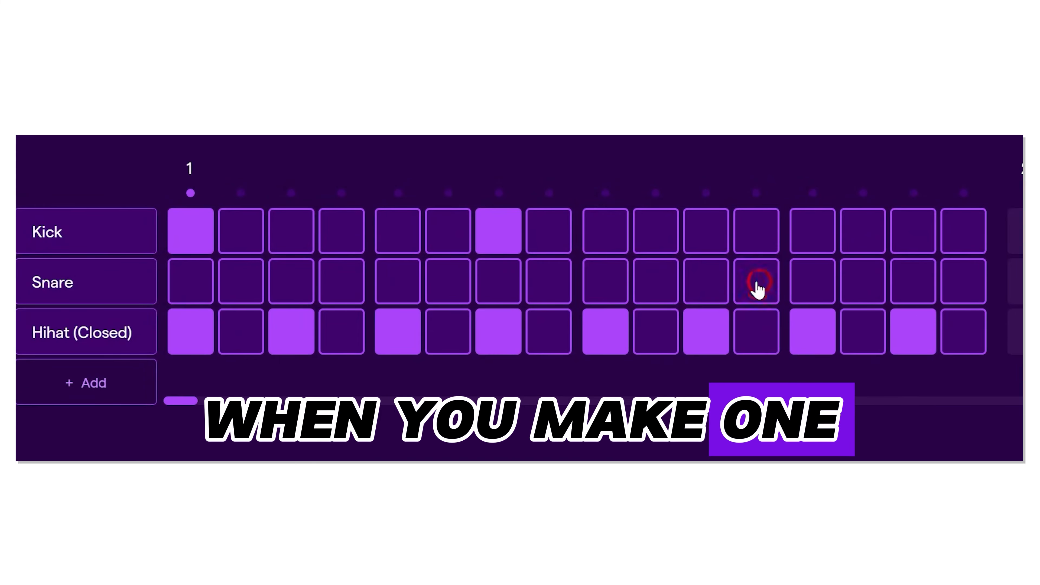
click(605, 283)
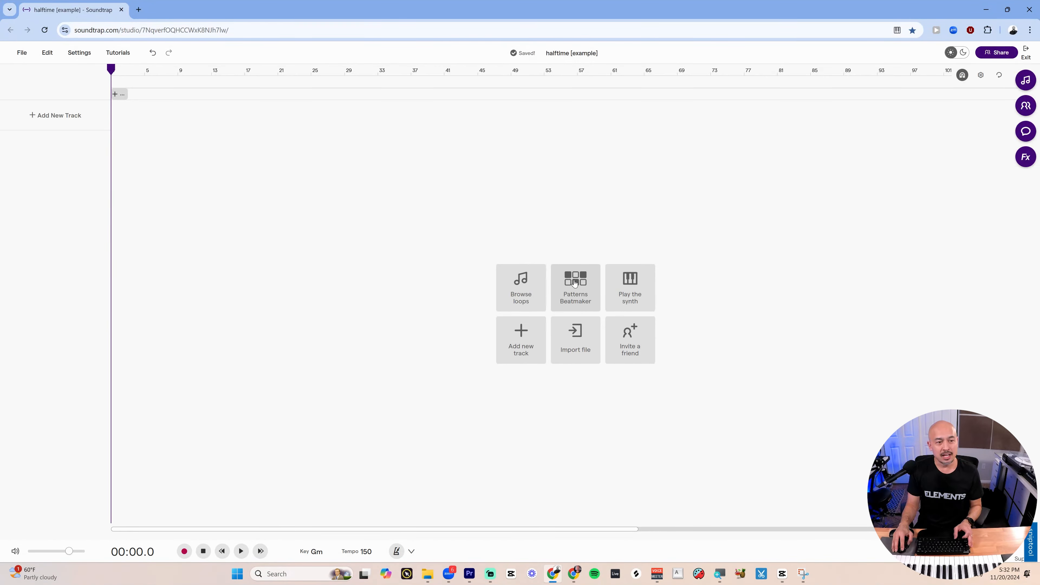
- Add a Patterns Beatmaker drum track, preview the Attitude kit among the drum machine presets, and select it
click(574, 282)
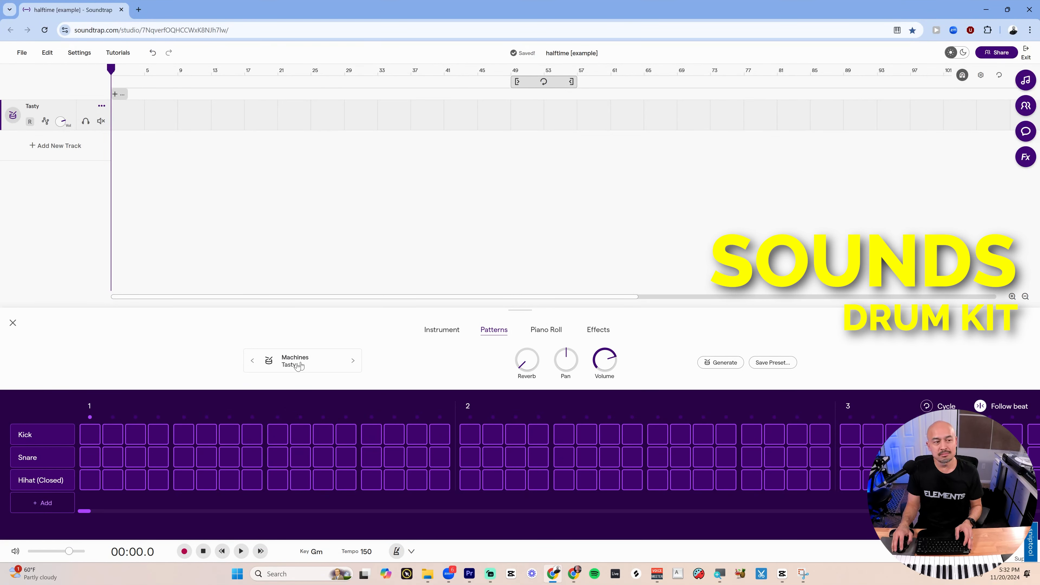
click(287, 363)
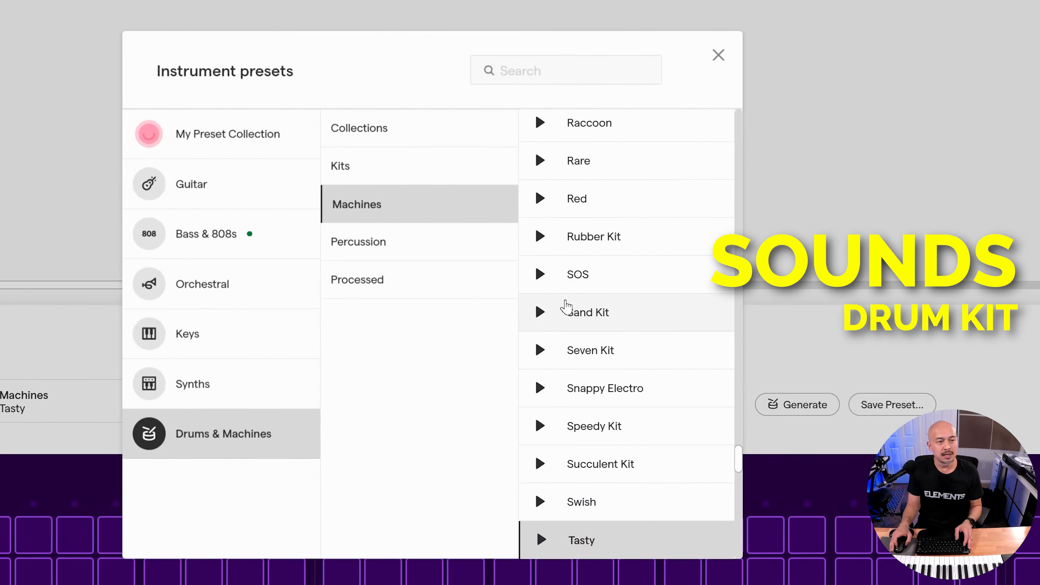
scroll(598, 317, up, 5)
scroll(575, 321, up, 20)
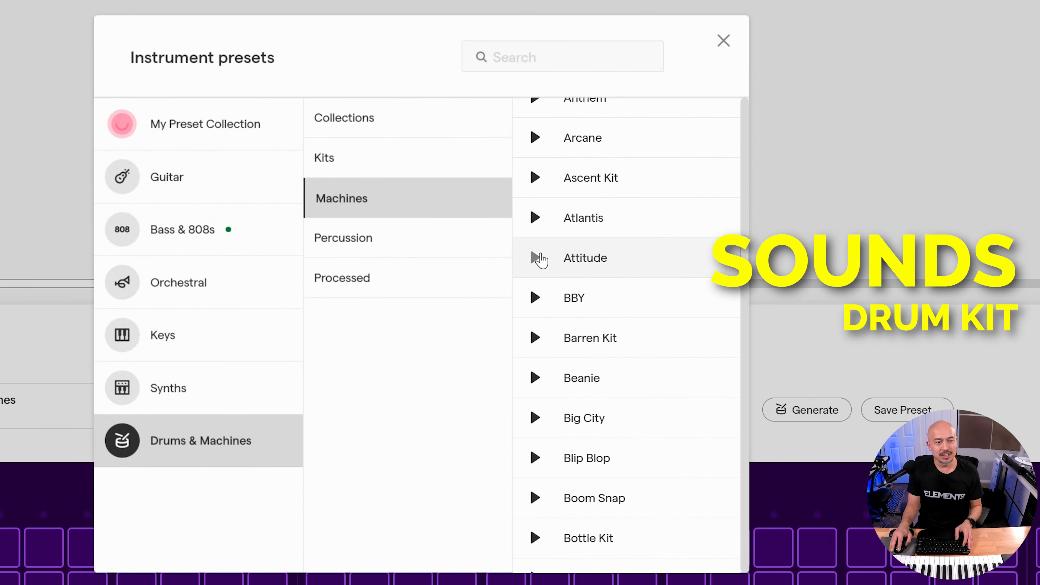
click(535, 258)
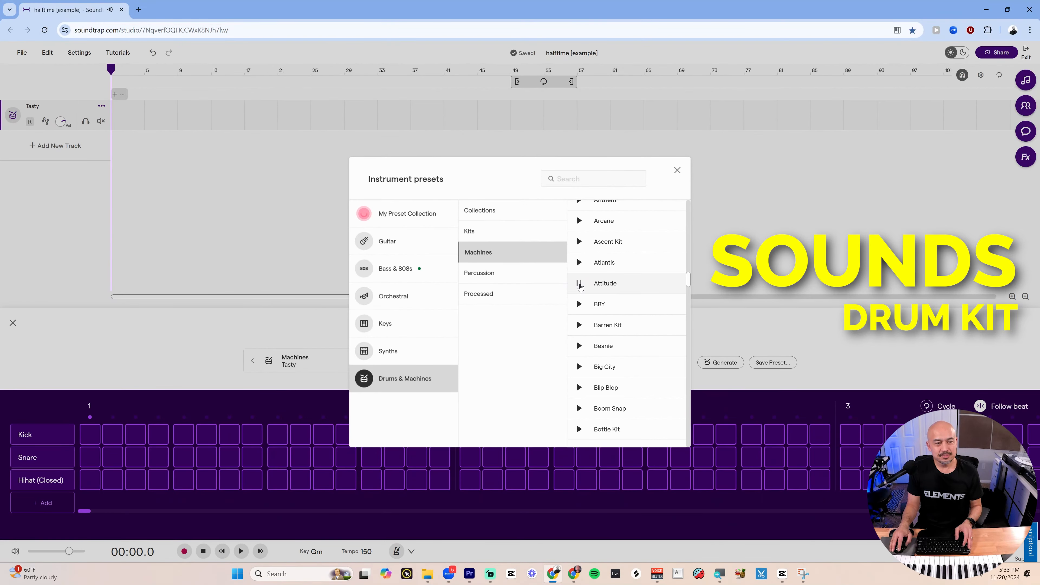
click(535, 258)
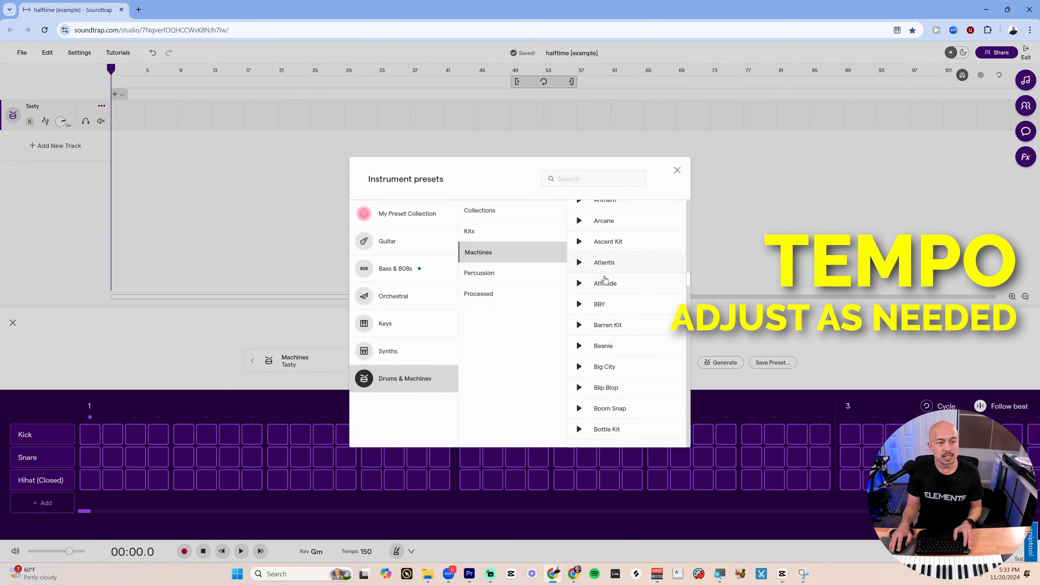
click(600, 284)
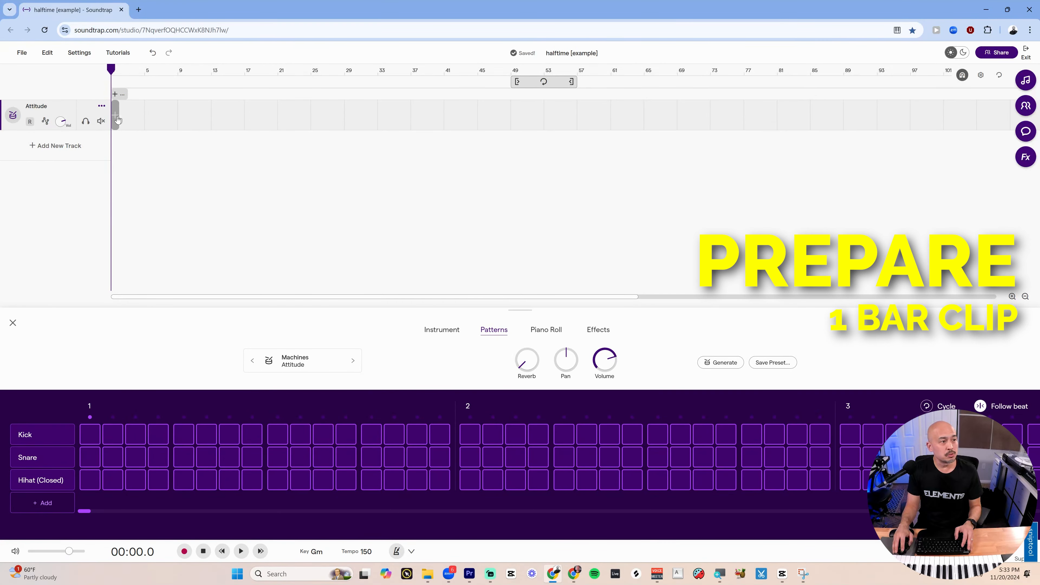
- Create a one-bar pattern clip at bar 1 of the Attitude track and return the playhead to the start
scroll(117, 119, up, 8)
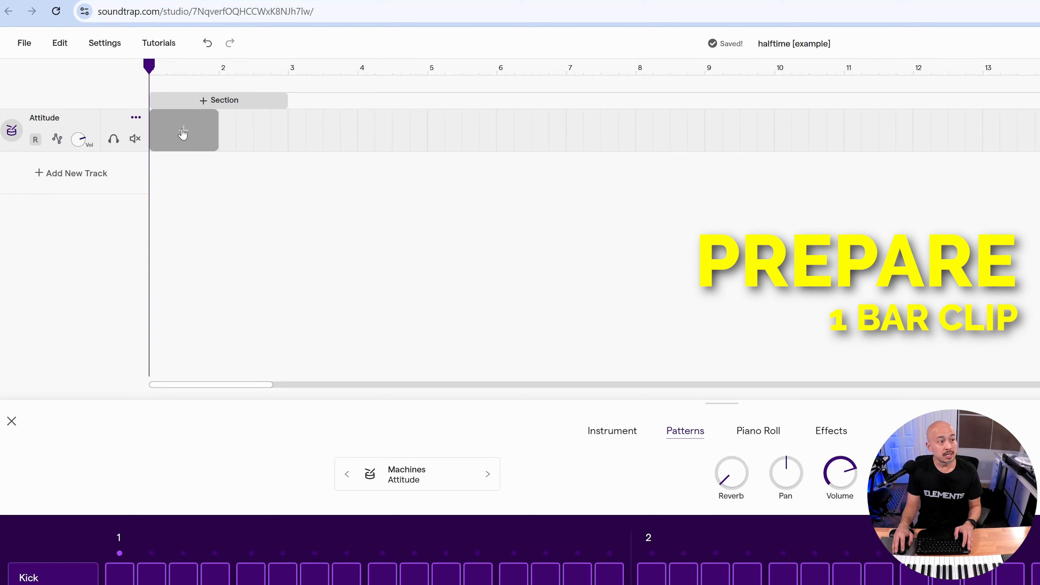
click(183, 133)
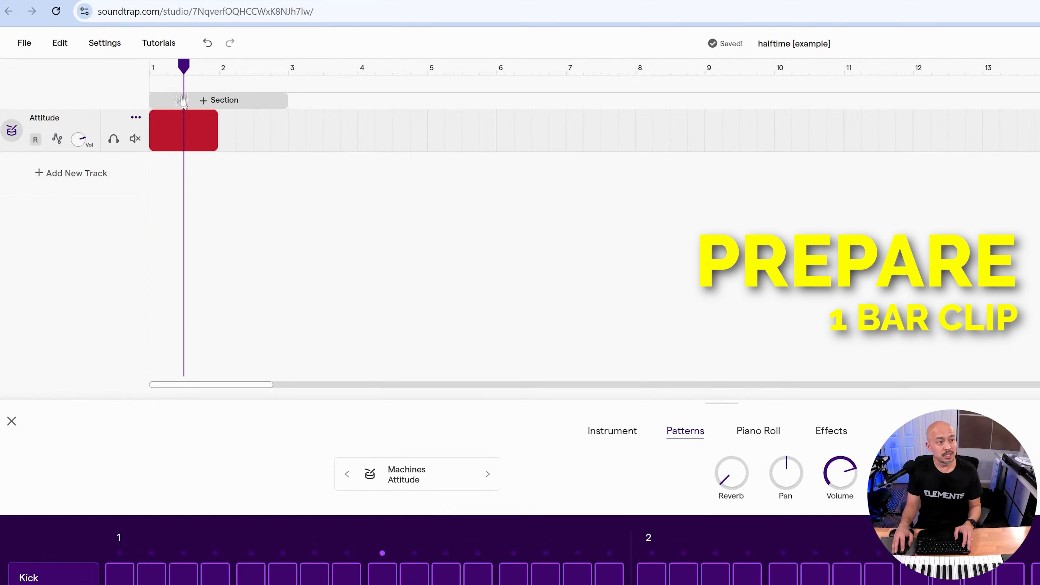
drag(181, 70, 149, 66)
scroll(161, 123, up, 2)
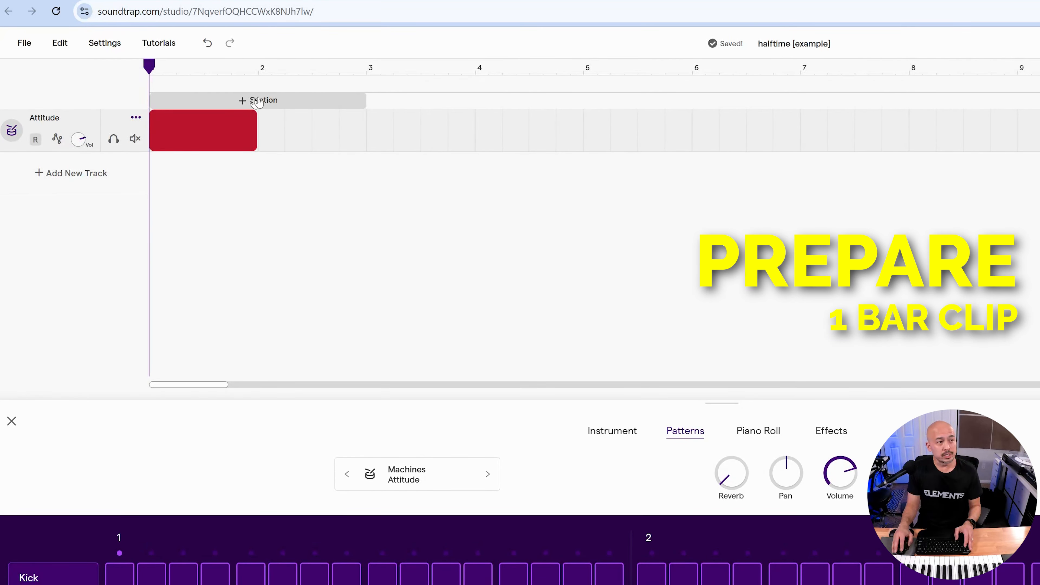
- Move the loop region to the start of bar 1 and shorten it to one bar, matching the clip
scroll(252, 101, down, 6)
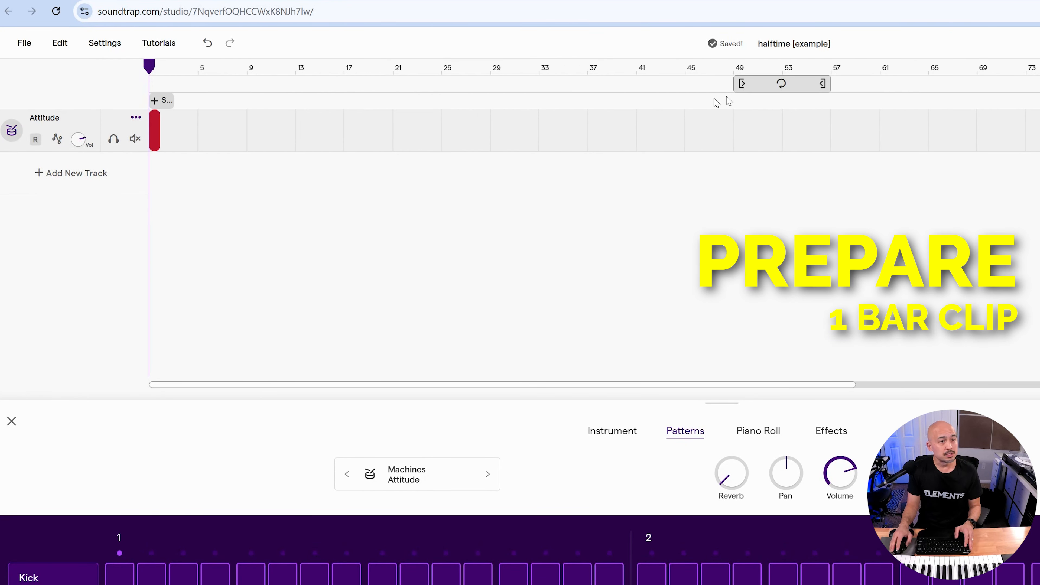
drag(794, 88, 201, 87)
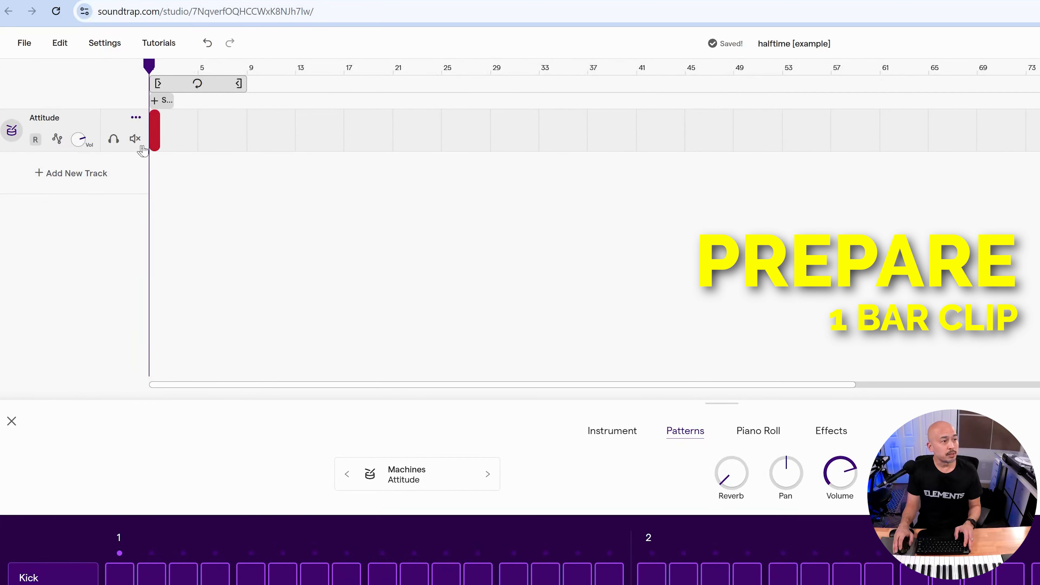
scroll(162, 161, up, 3)
scroll(162, 161, up, 2)
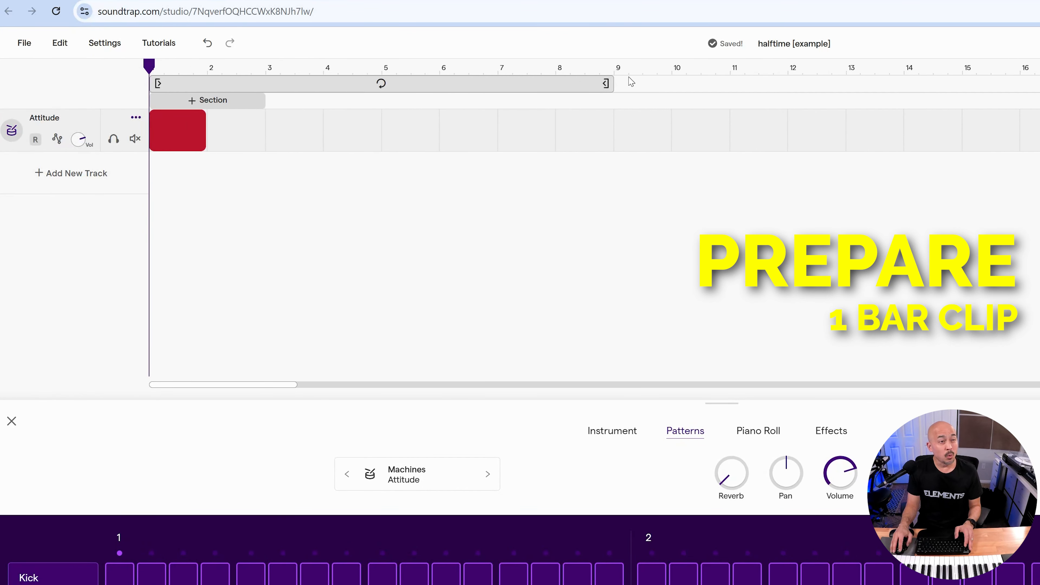
drag(605, 83, 197, 84)
scroll(176, 200, up, 2)
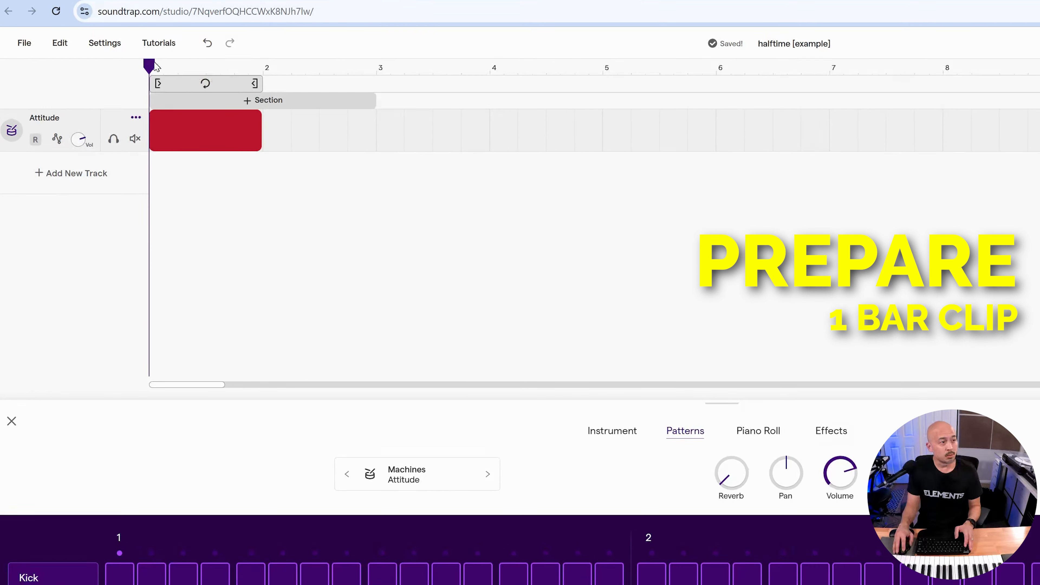
- Return the playhead to the start of bar 1 and turn on looping for the one-bar region
click(349, 82)
drag(351, 82, 374, 83)
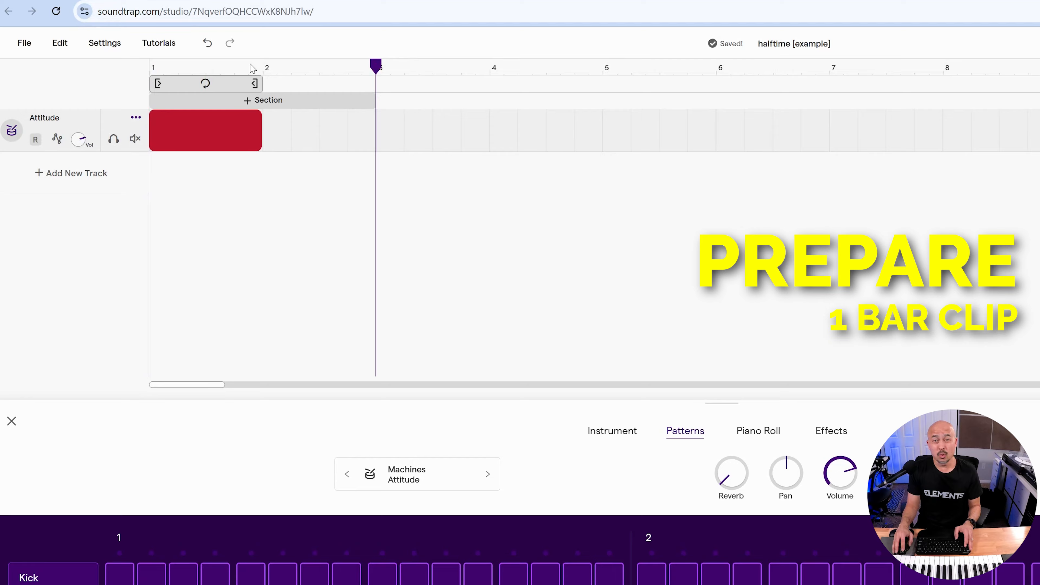
drag(376, 63, 152, 68)
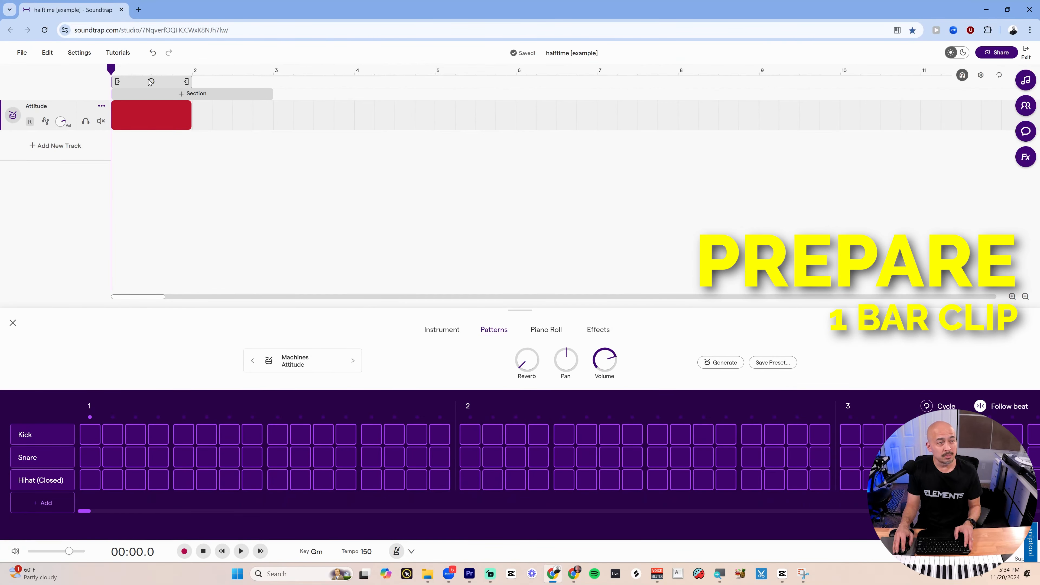
click(151, 82)
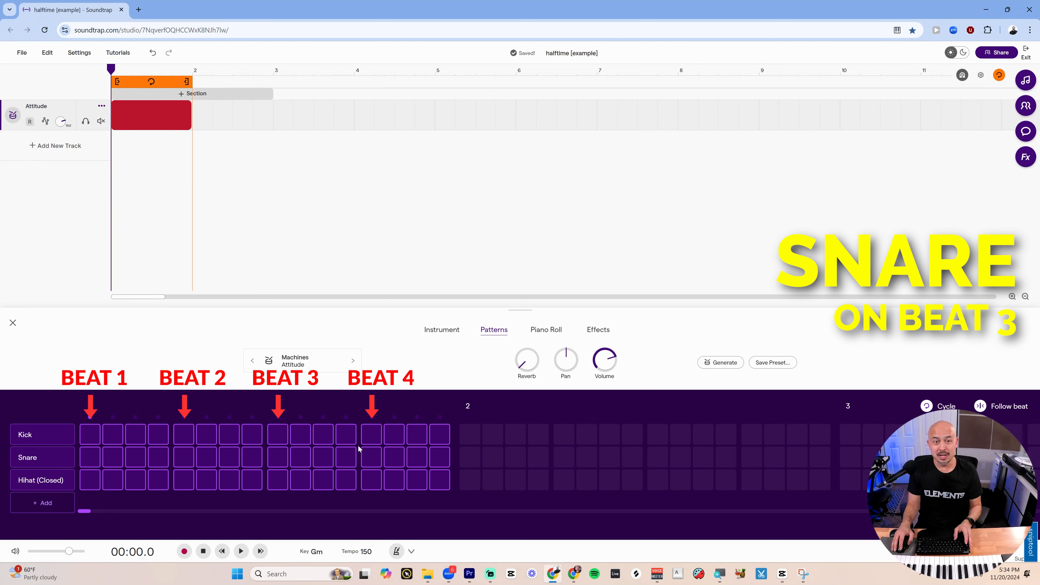
- Place a snare on beat 3 and a kick on beat 1 of bar 1 in the pattern
click(278, 458)
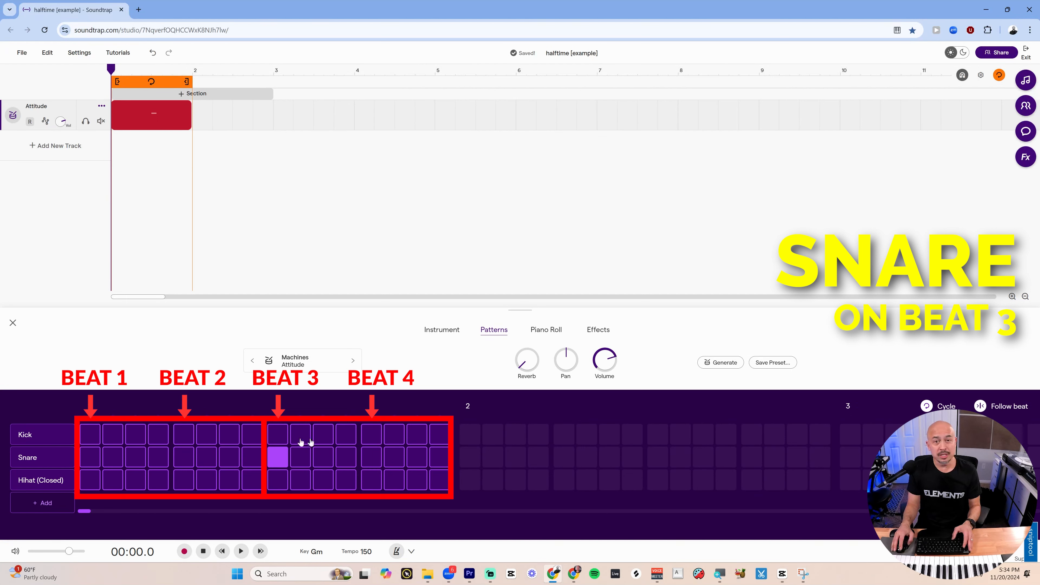
click(90, 435)
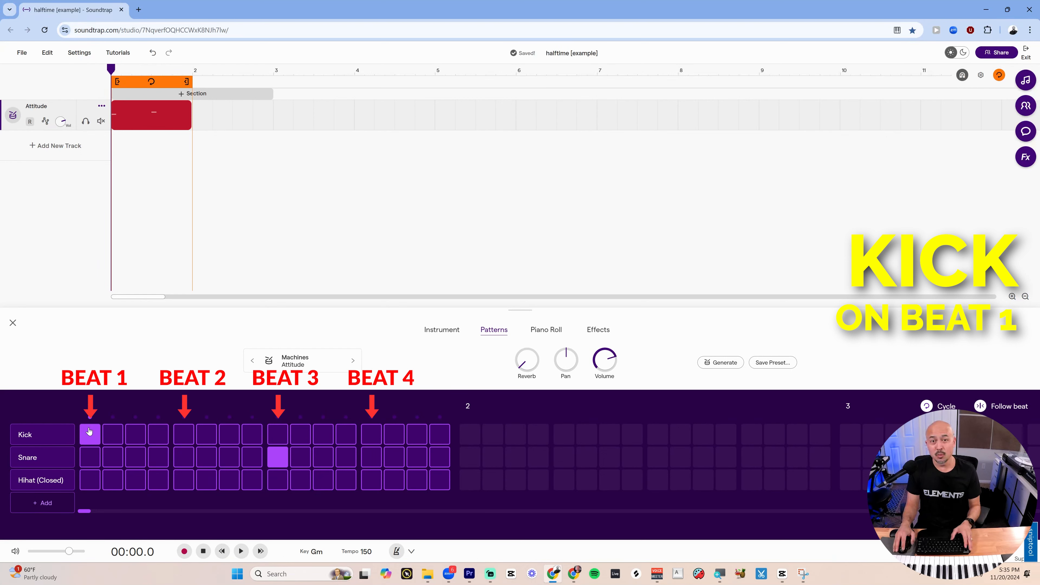
- Add closed hi-hats on every eighth note of bar 1 and play the loop from the start
click(90, 485)
click(136, 481)
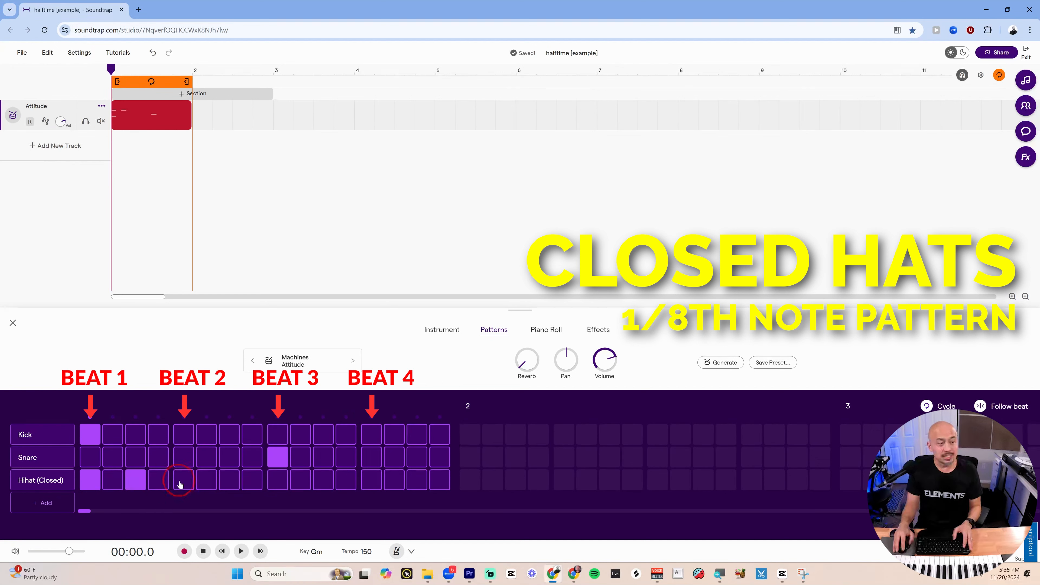
click(183, 481)
click(228, 481)
click(273, 483)
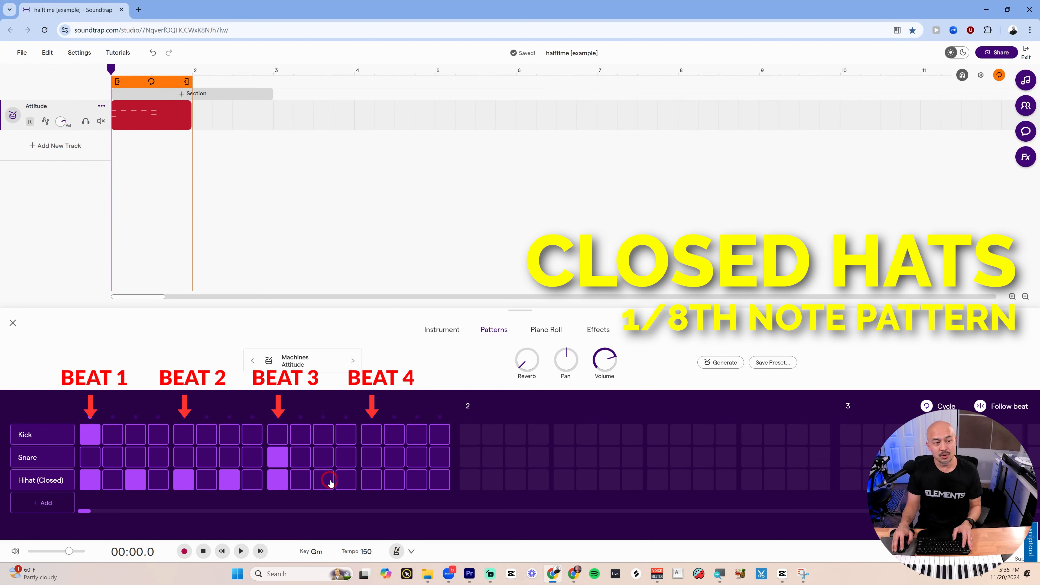
click(323, 482)
click(371, 482)
click(418, 484)
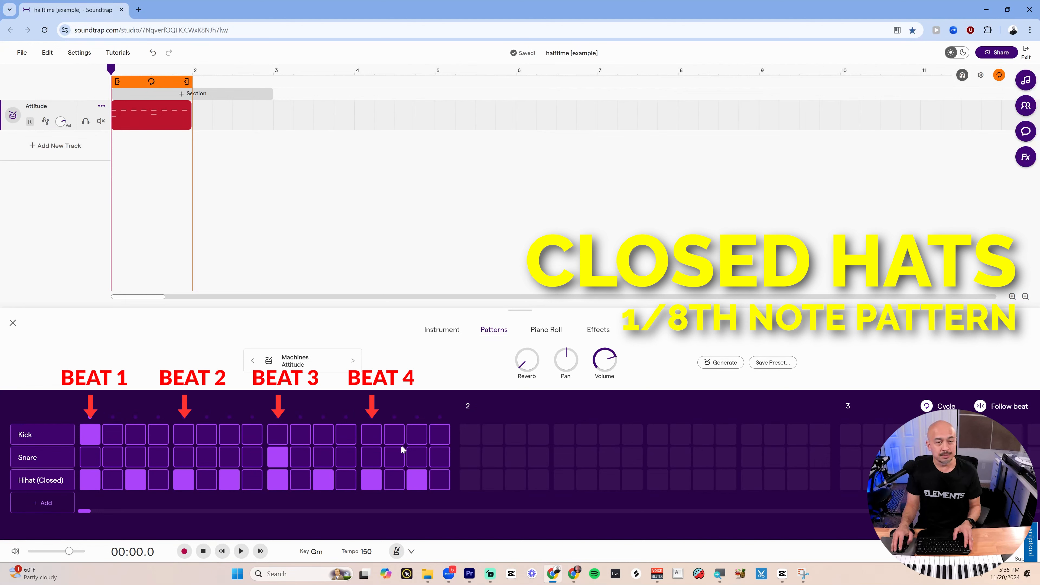
click(114, 72)
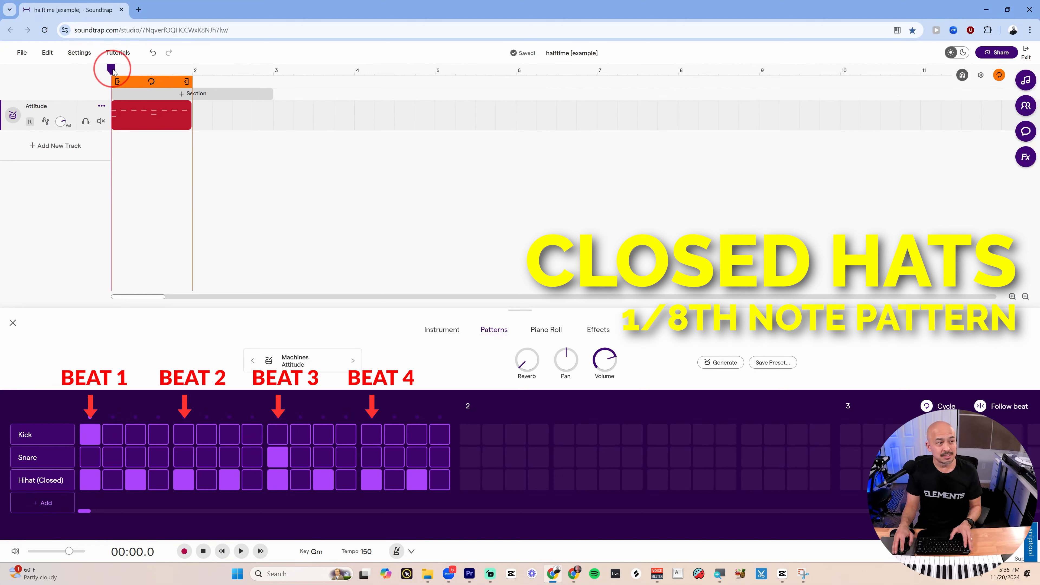
key(space)
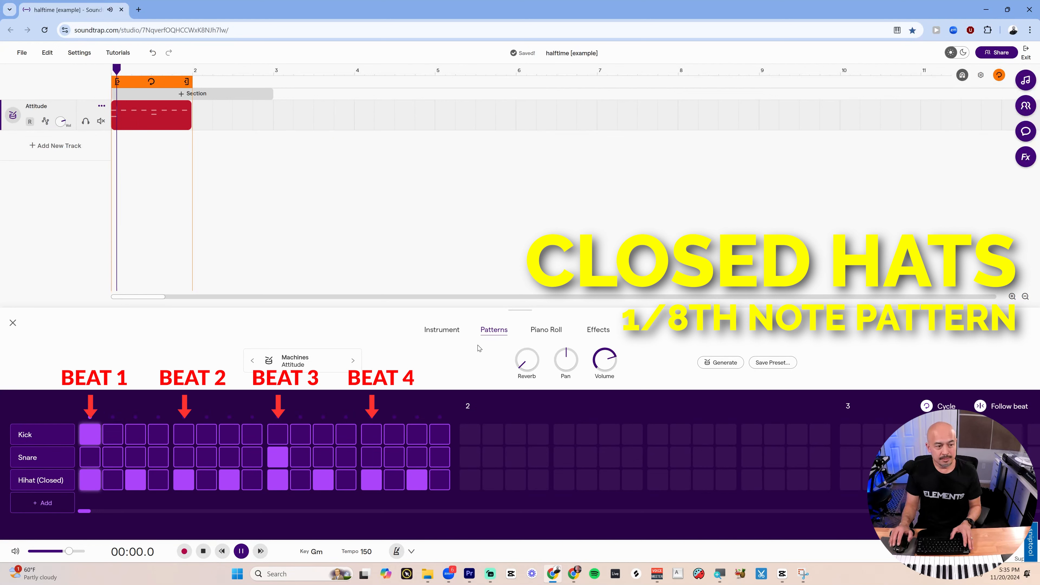
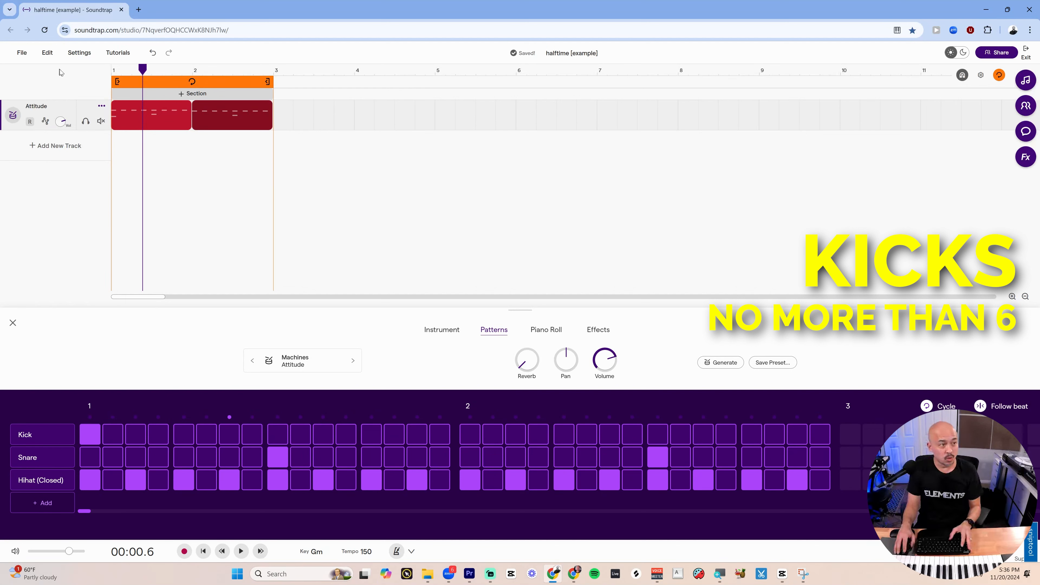
- Play the two-bar loop from the start and add kicks on beat 4 of bar 1 and beat 2 of bar 2
click(116, 74)
key(space)
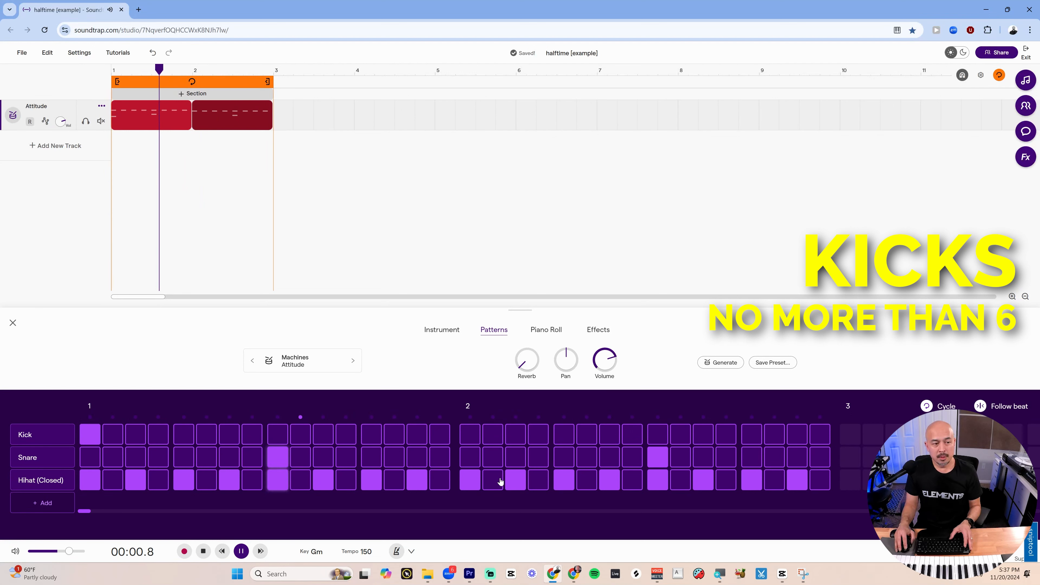
click(371, 434)
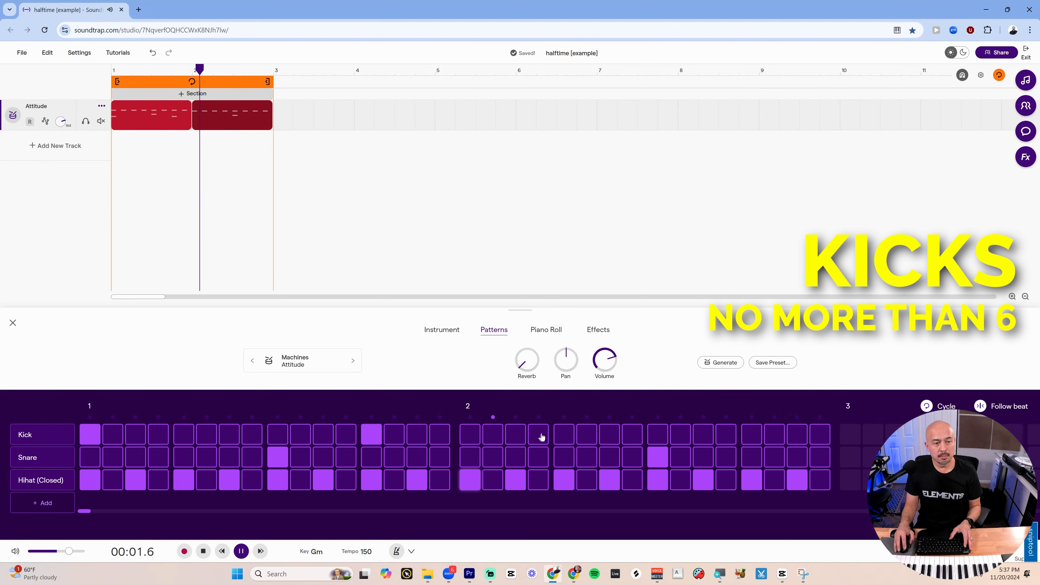
click(562, 434)
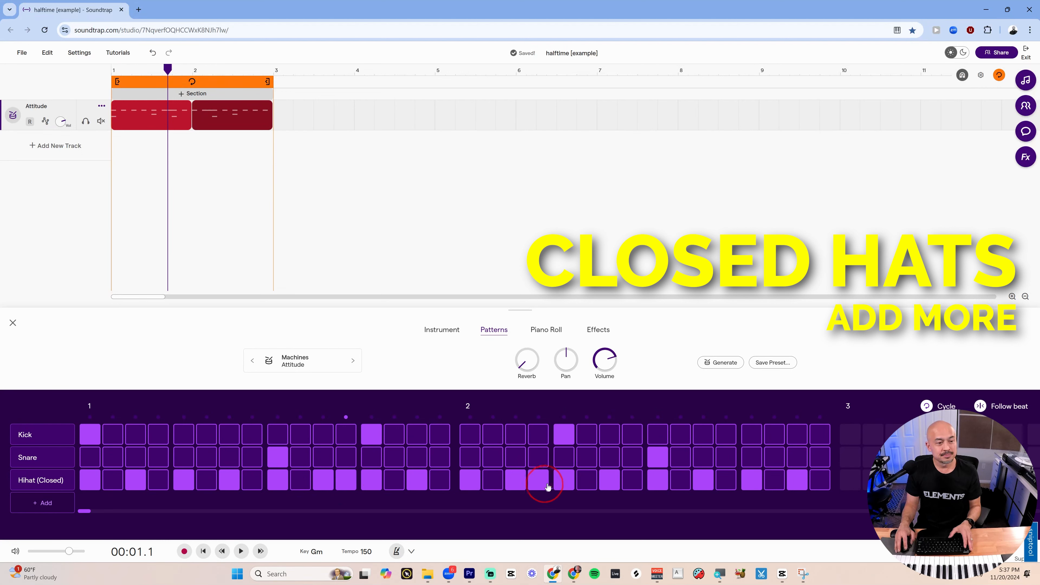
- With the loop playing, replace the extra closed hi-hat just before beat 2 of bar 2 with one just before beat 3
key(space)
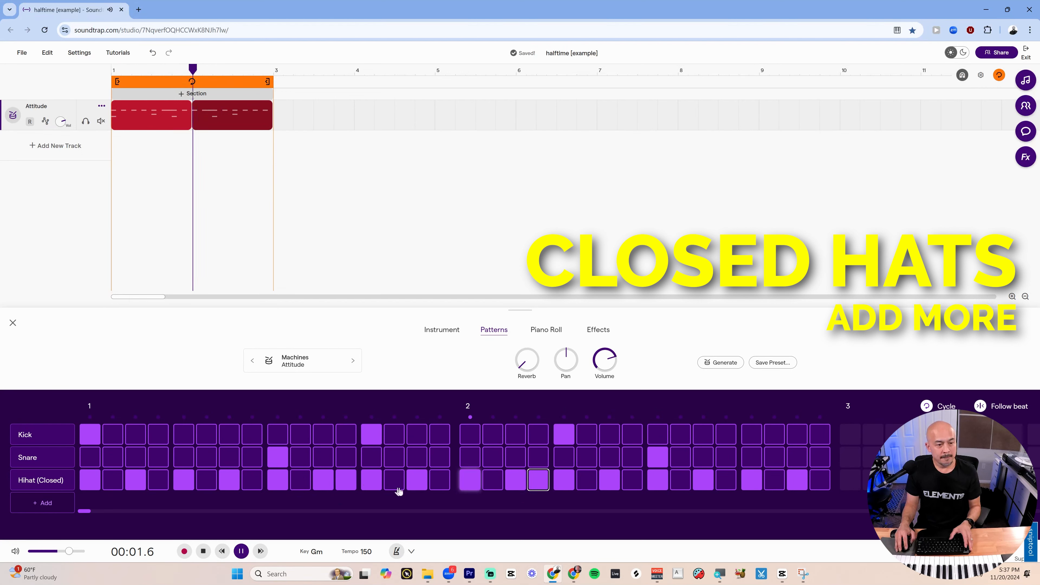
click(523, 484)
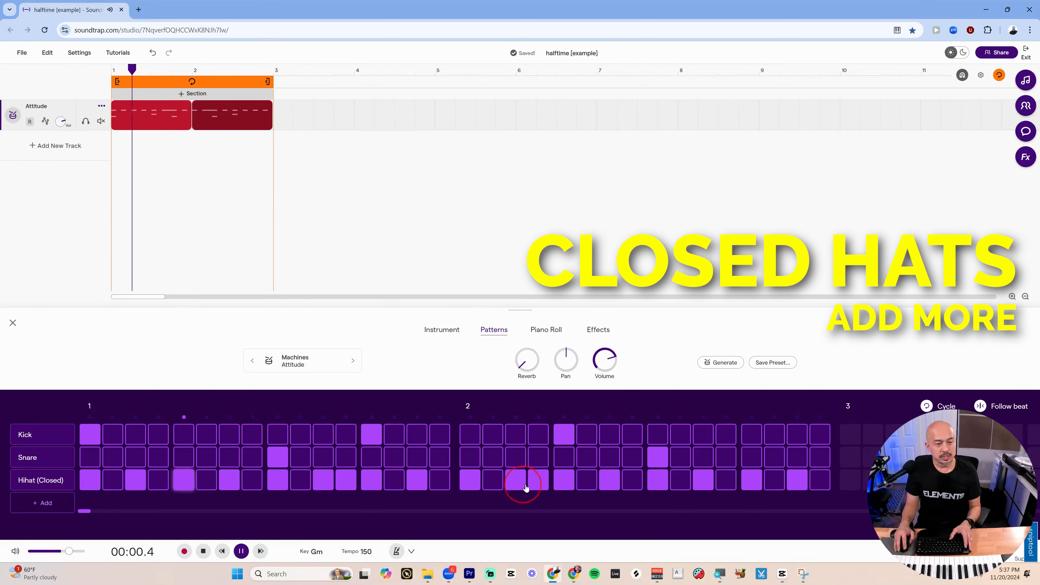
click(538, 484)
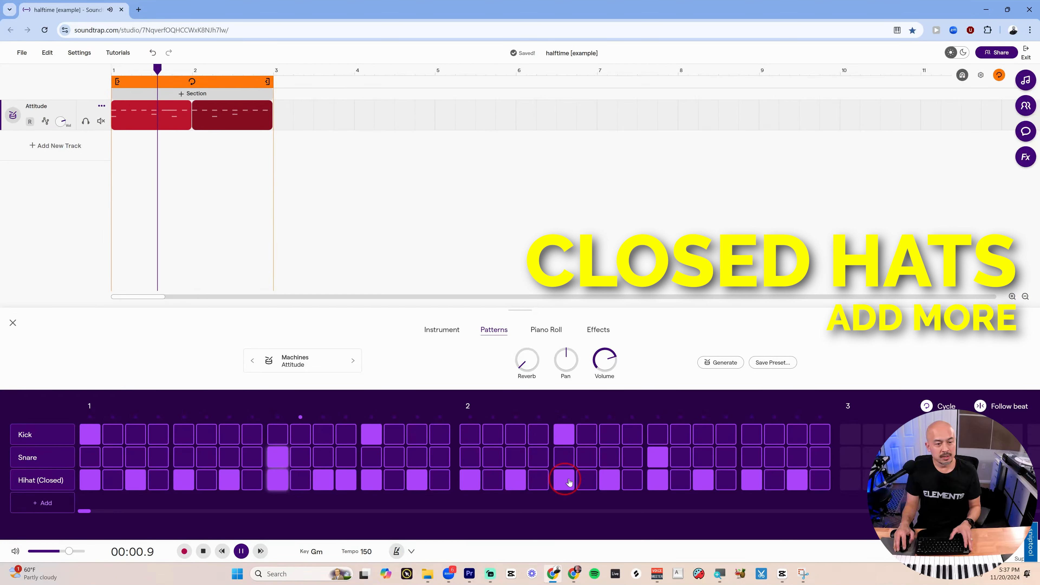
click(632, 483)
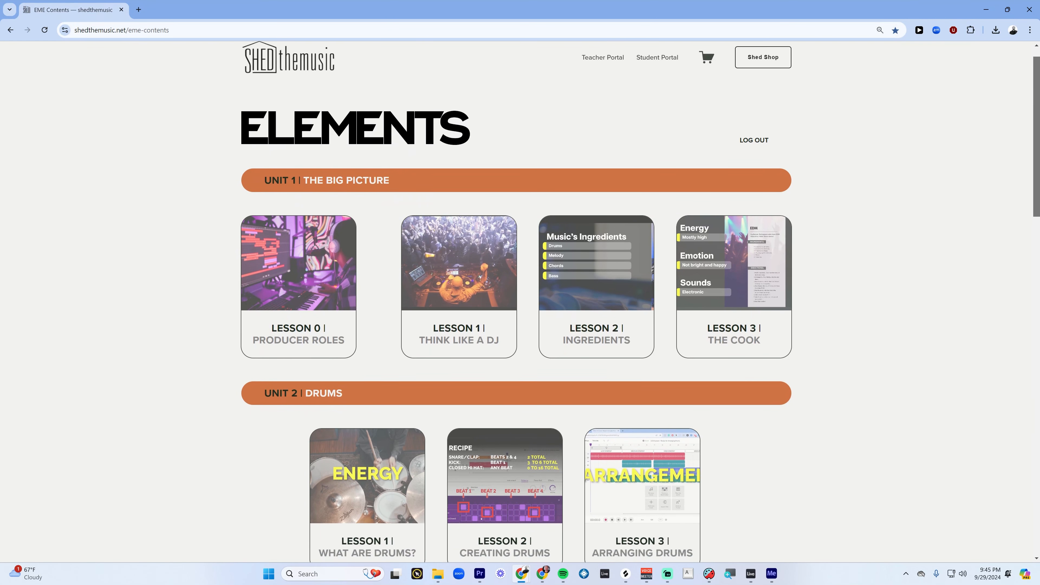
scroll(517, 301, down, 1)
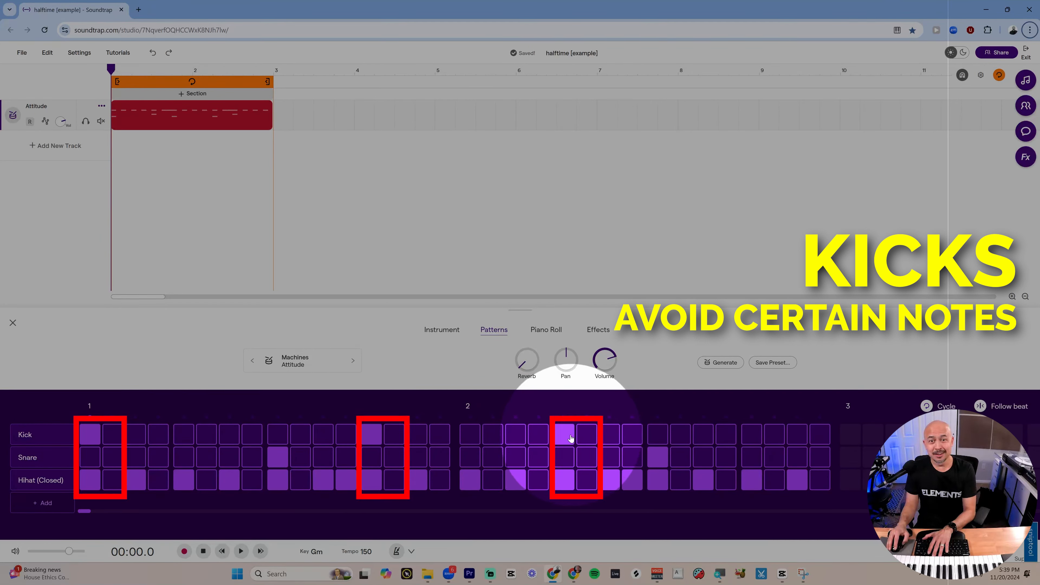
- Move the kick on beat 4 of bar 1 one sixteenth-note step later
click(377, 436)
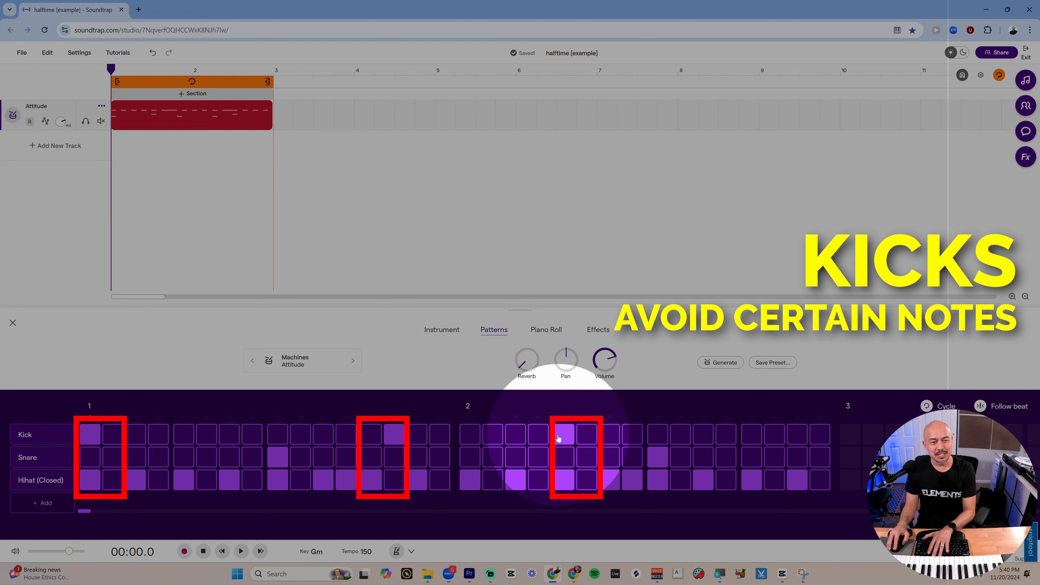
- Move the kick on beat 2 of bar 2 one sixteenth-note step later and play the loop
click(583, 435)
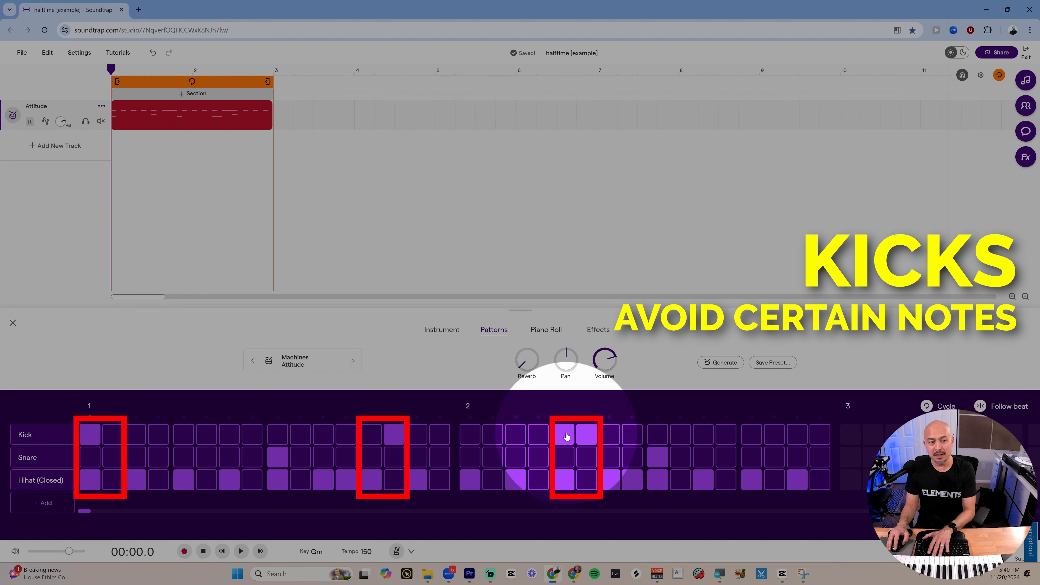
click(566, 436)
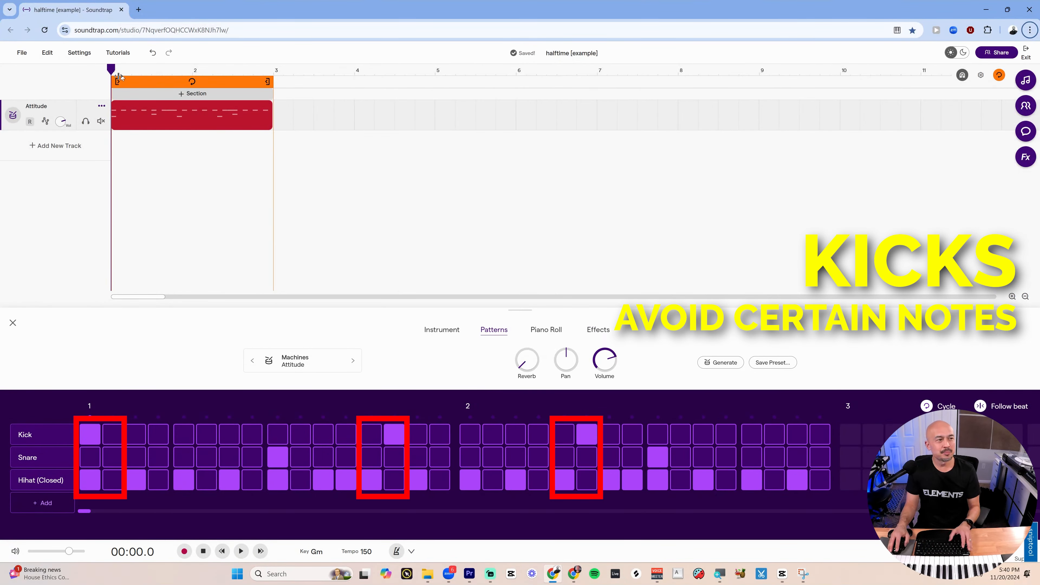
key(space)
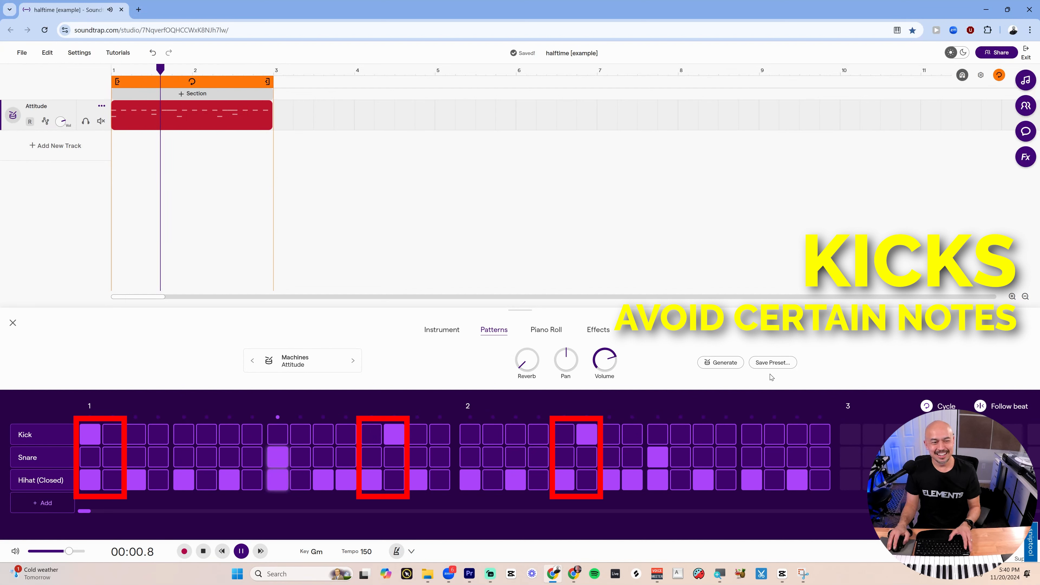
key(space)
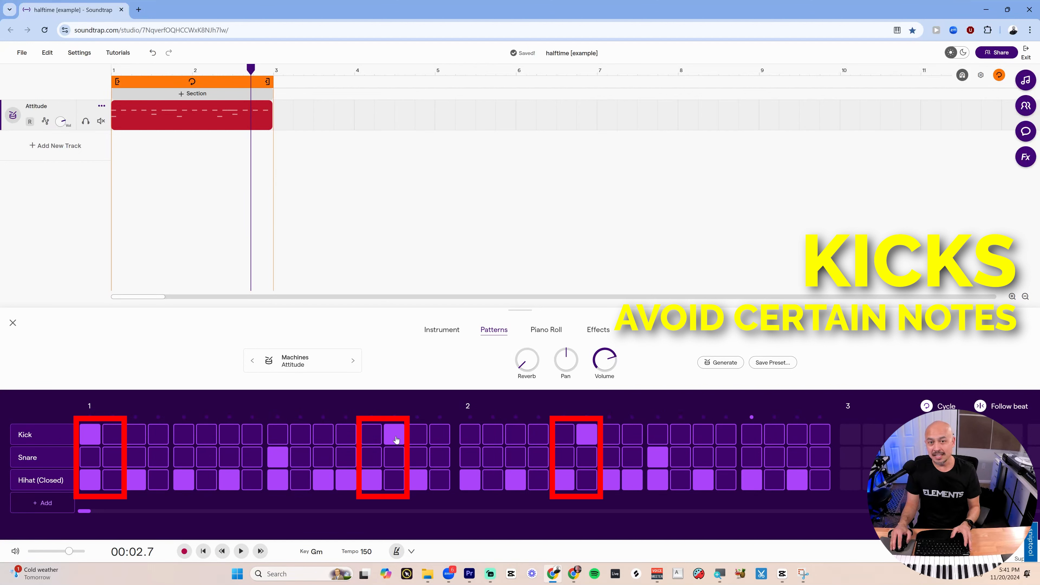
- Move the two late kicks back onto beat 4 of bar 1 and beat 2 of bar 2
click(397, 437)
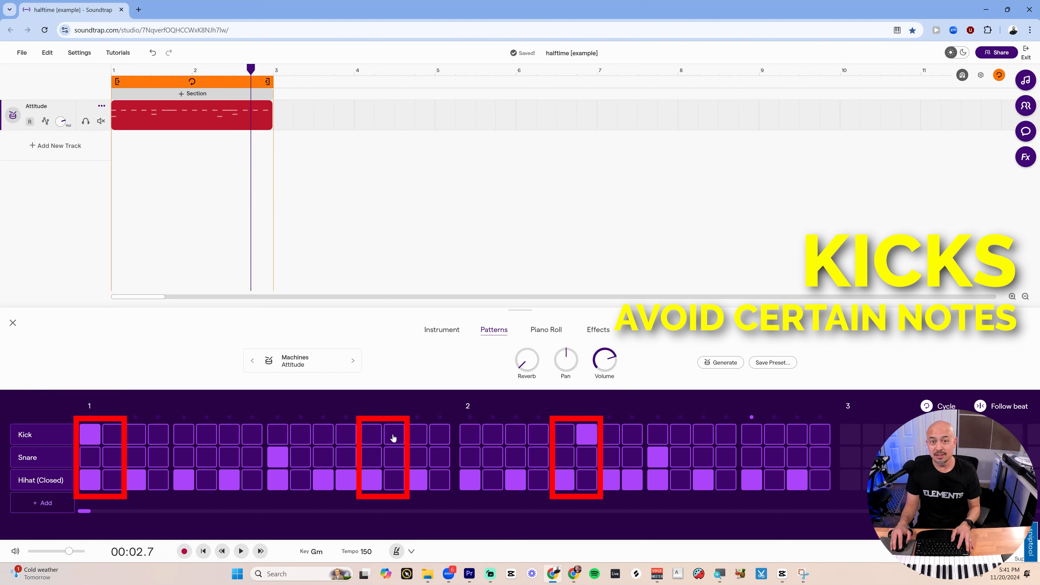
click(373, 435)
click(374, 435)
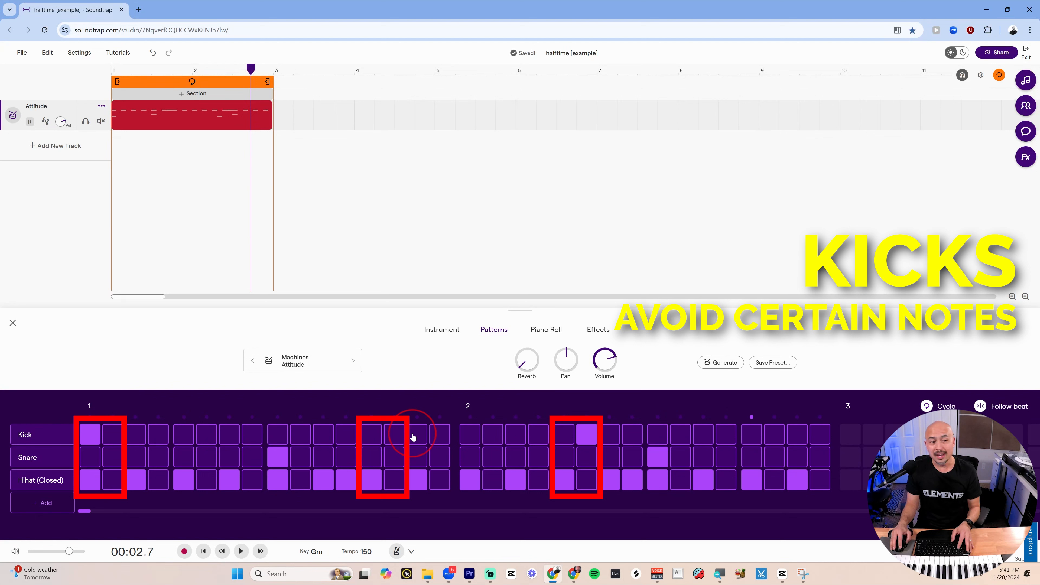
click(414, 435)
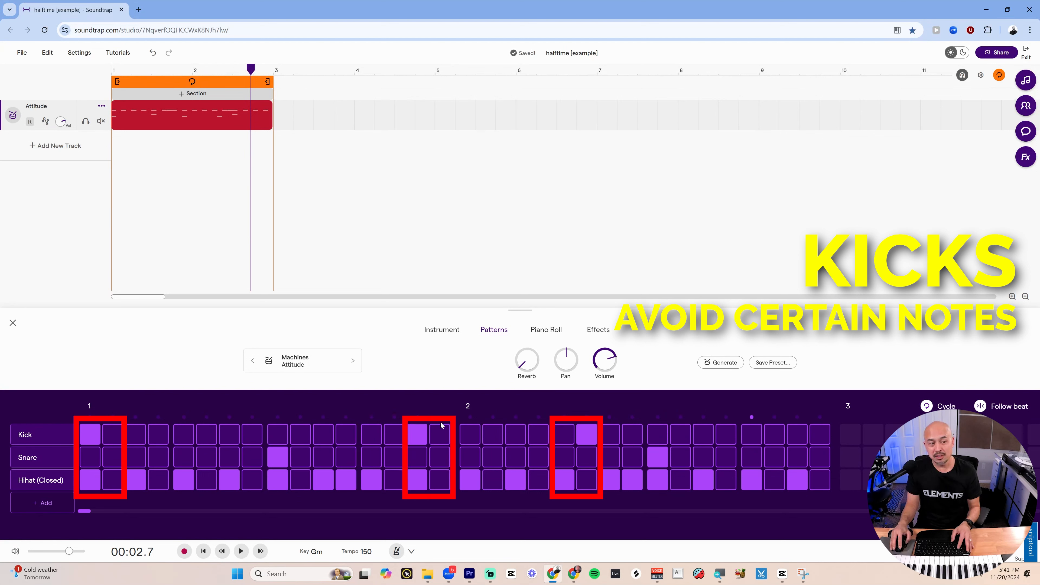
click(420, 435)
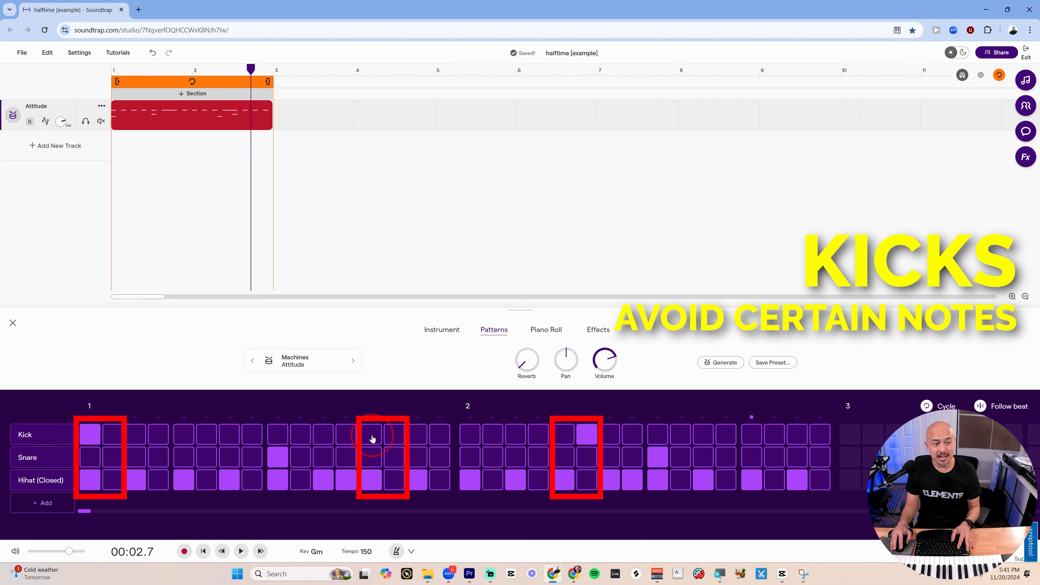
click(371, 434)
click(582, 438)
click(565, 435)
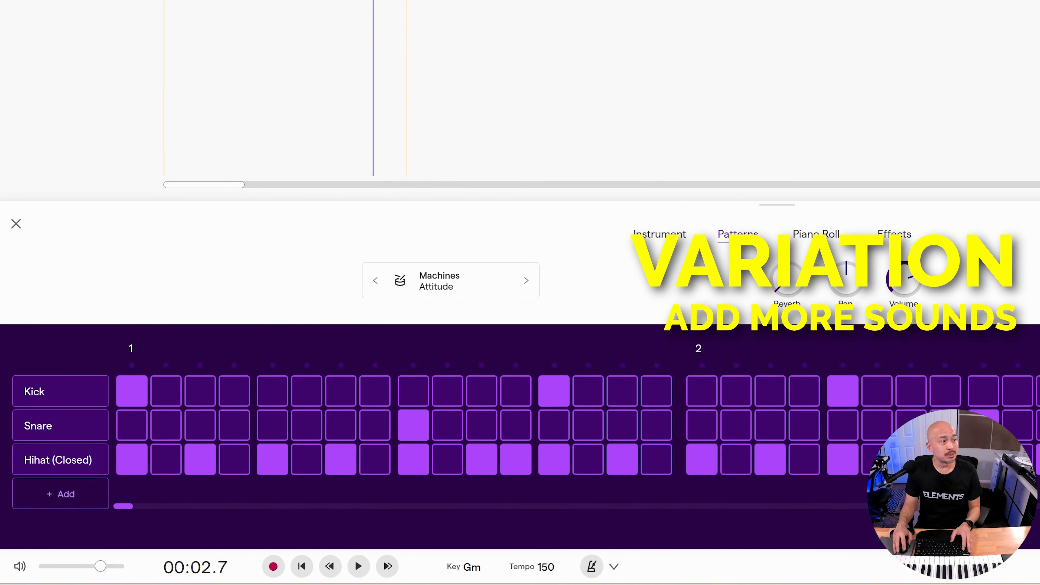
- Return to the start and add two drum rows below the closed hi-hat, set to Rimshot and Hihat (Open)
key(Return)
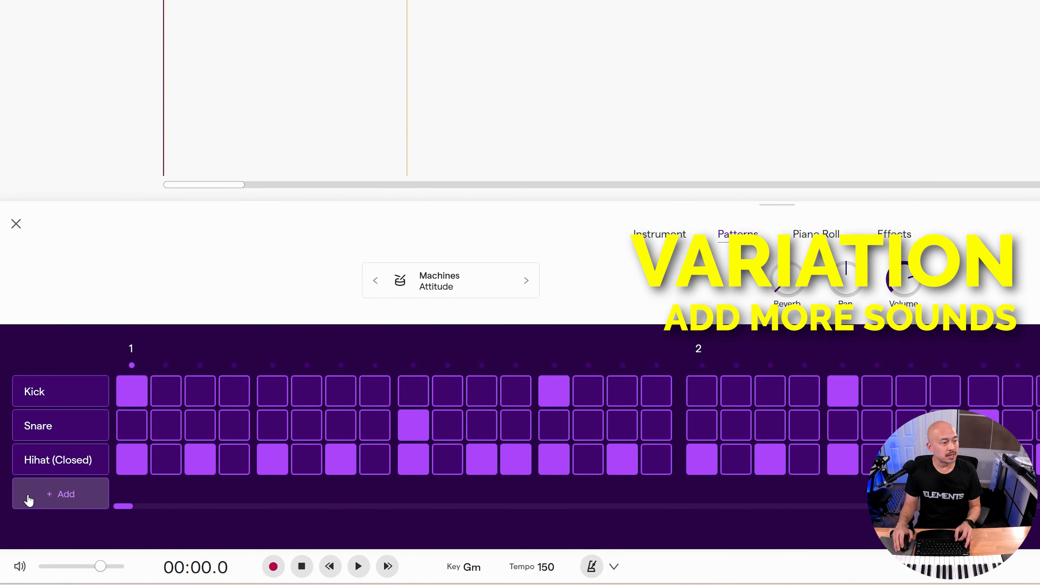
click(36, 500)
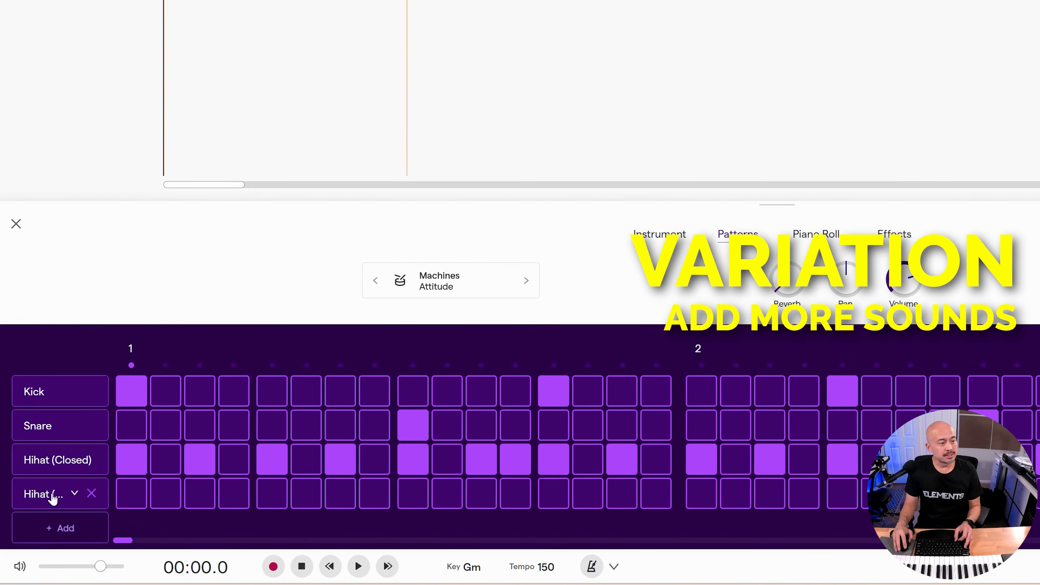
click(52, 531)
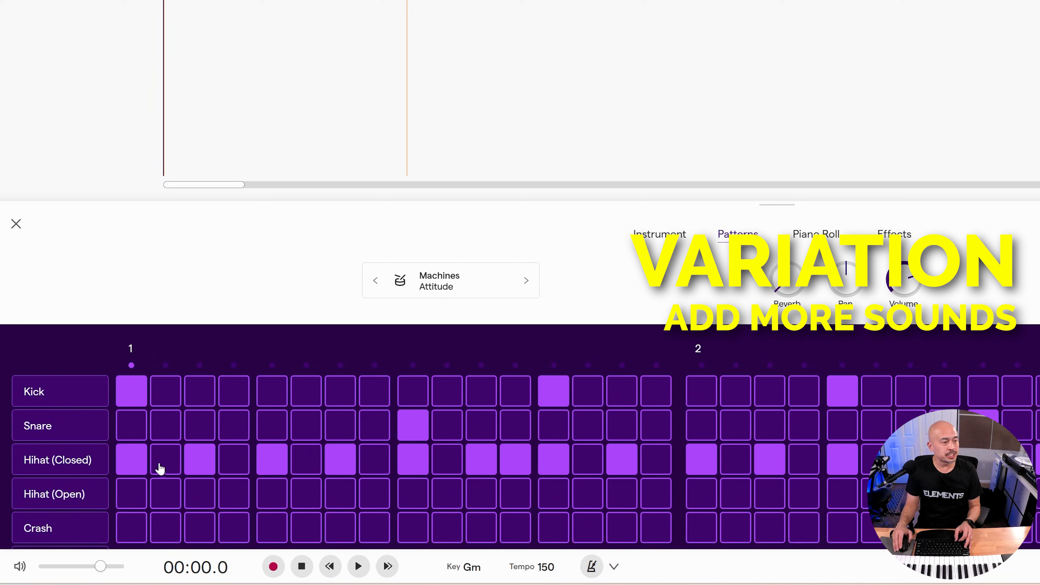
click(60, 496)
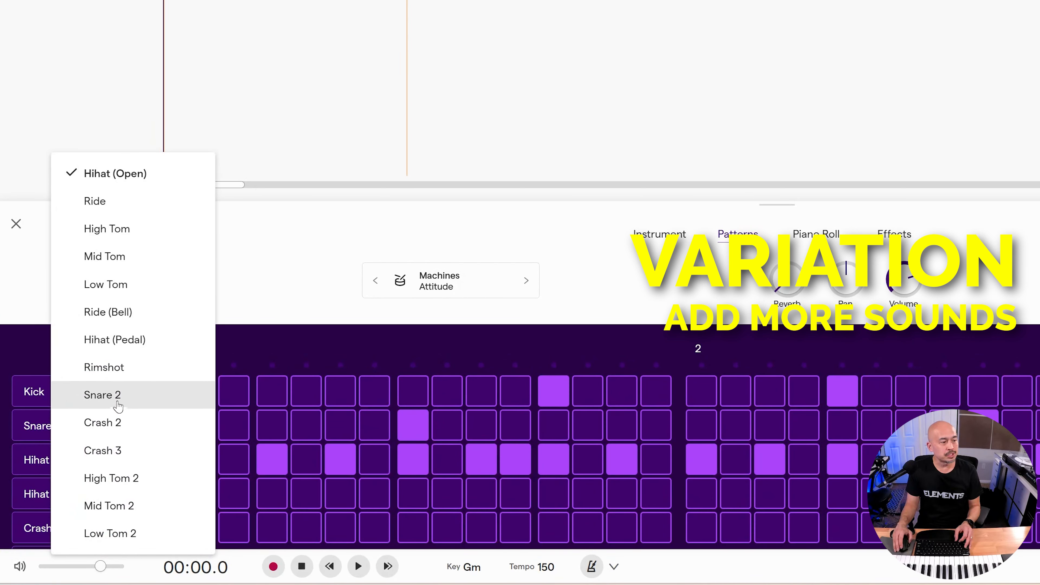
click(117, 369)
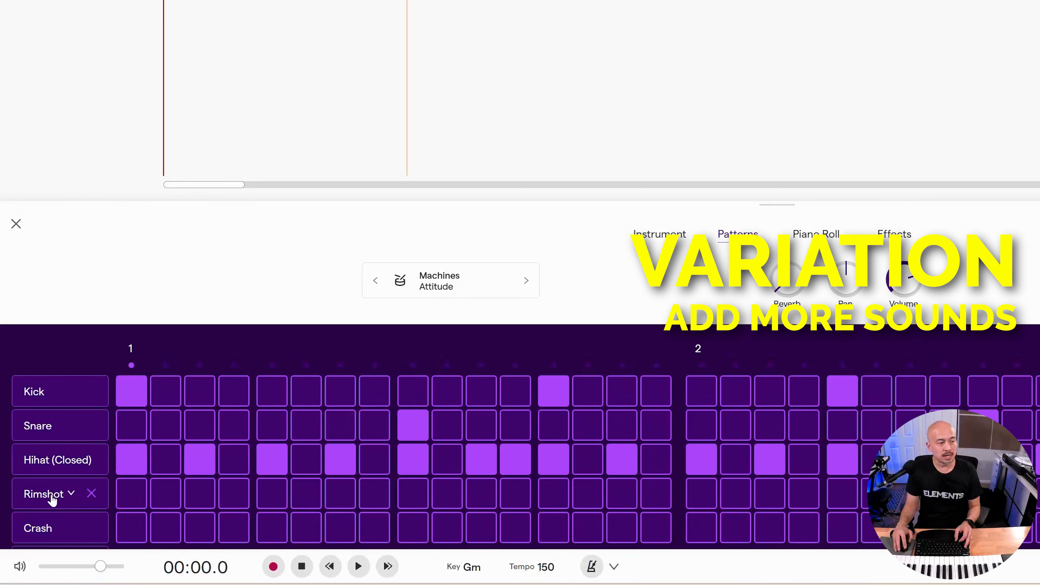
click(47, 529)
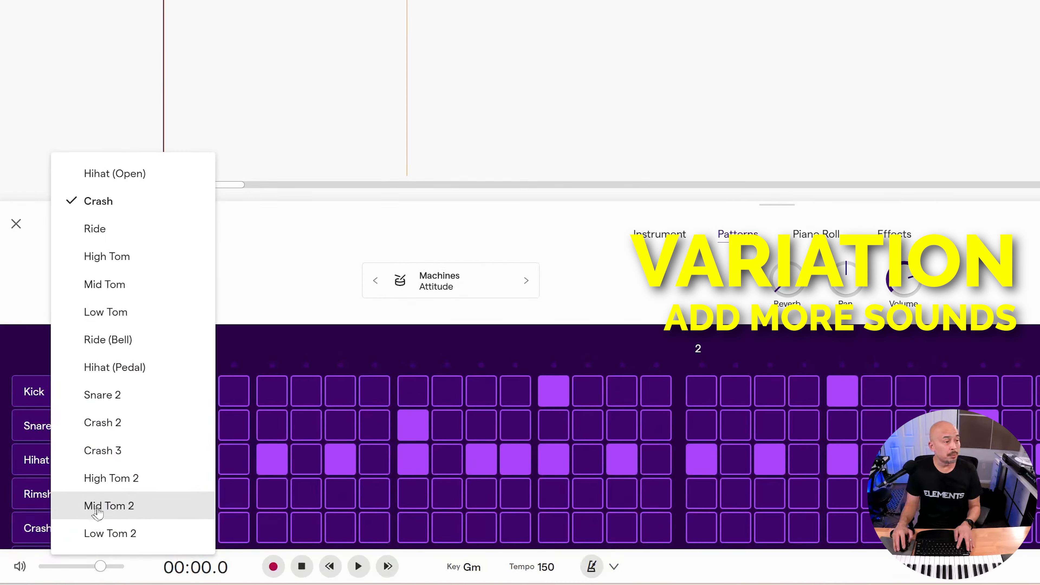
click(154, 181)
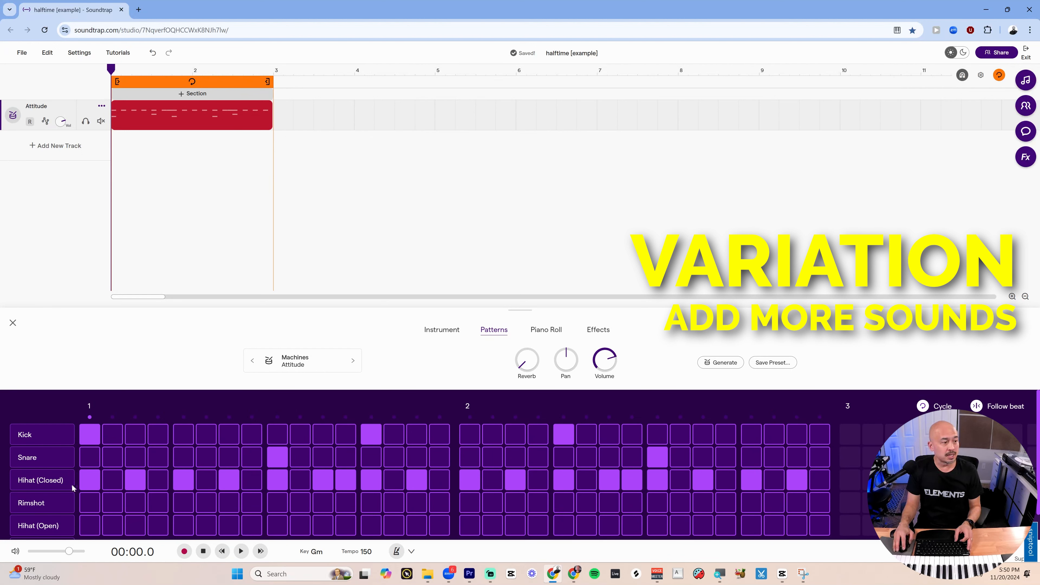
- Replace the closed hi-hats on beat 2 of bar 1 and beat 1 of bar 2 with open hi-hats and play the loop
click(184, 483)
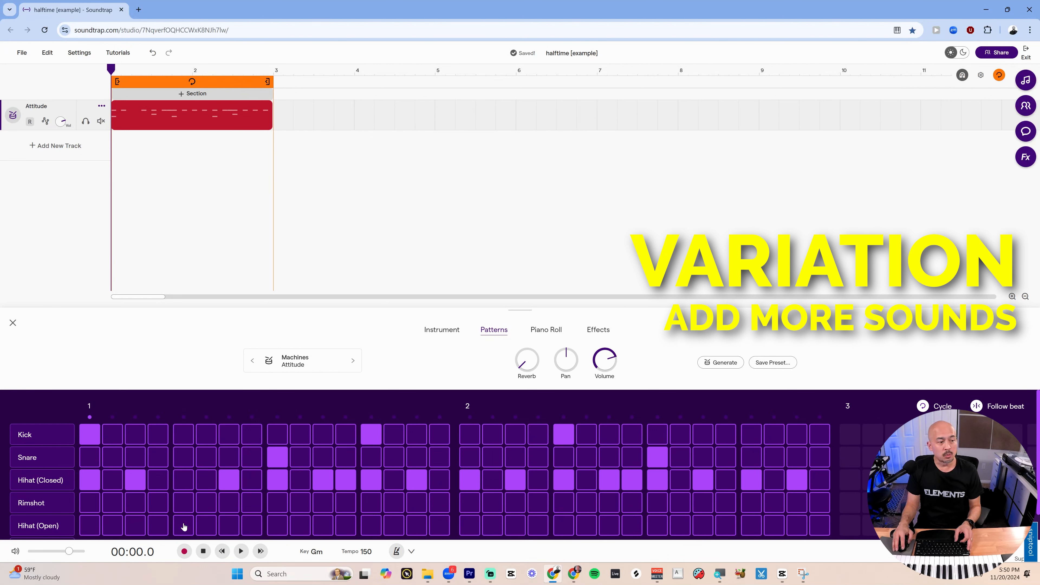
click(184, 529)
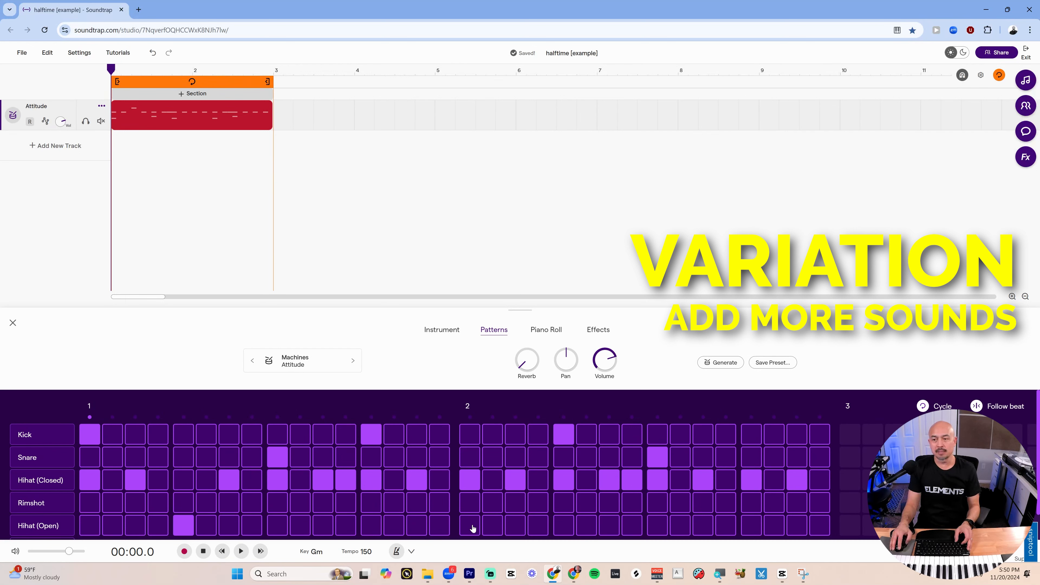
click(473, 526)
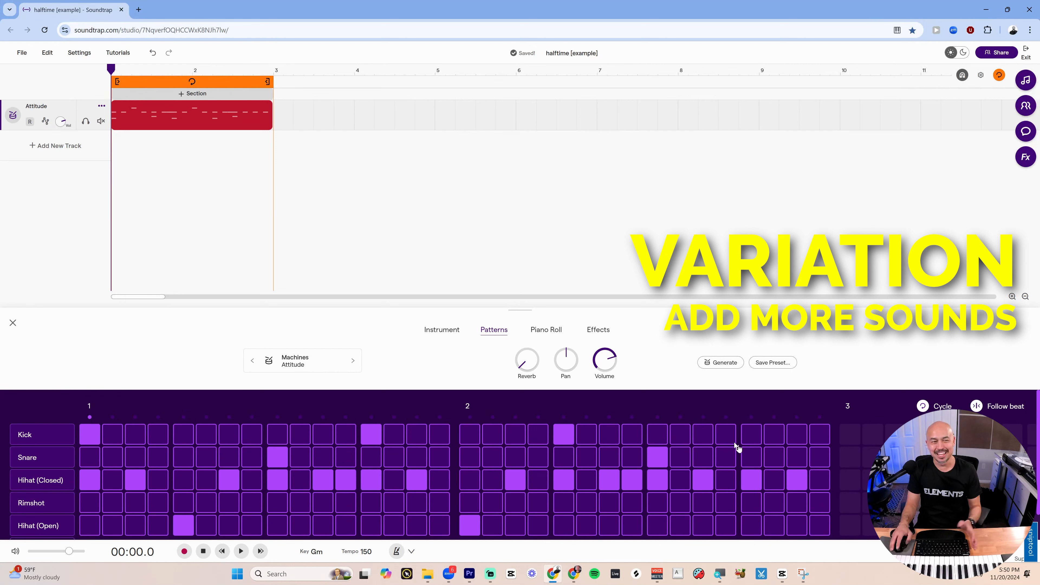
key(space)
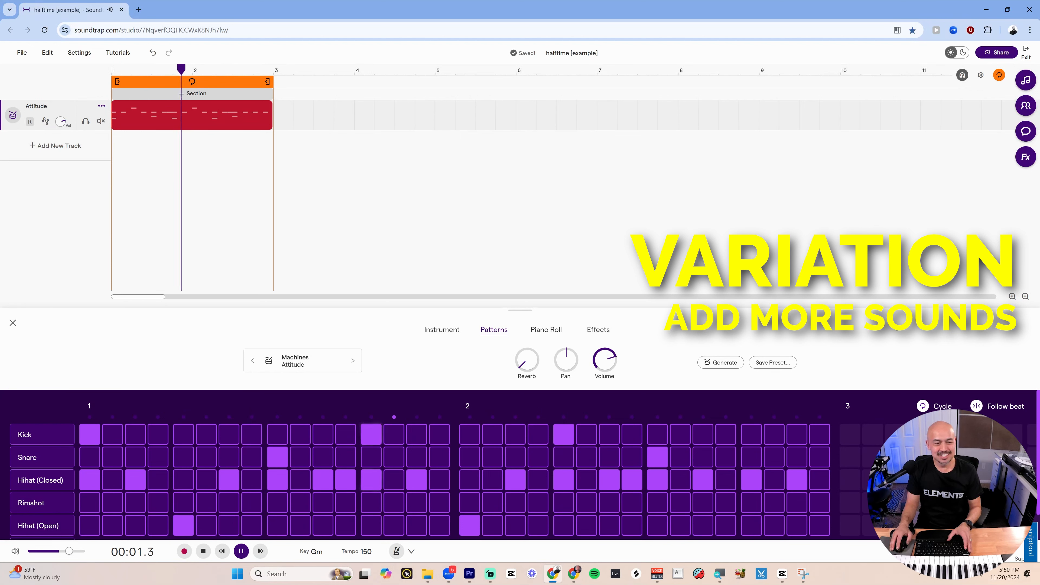
key(space)
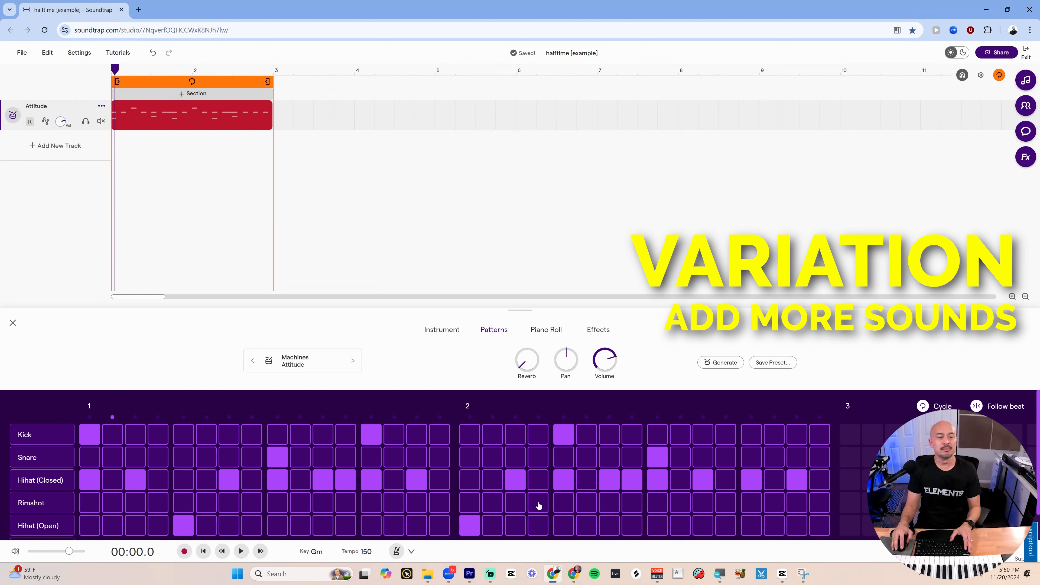
- Add rimshots on the offbeat eighths after beats 1 and 2 of bar 2 and play the loop
click(516, 503)
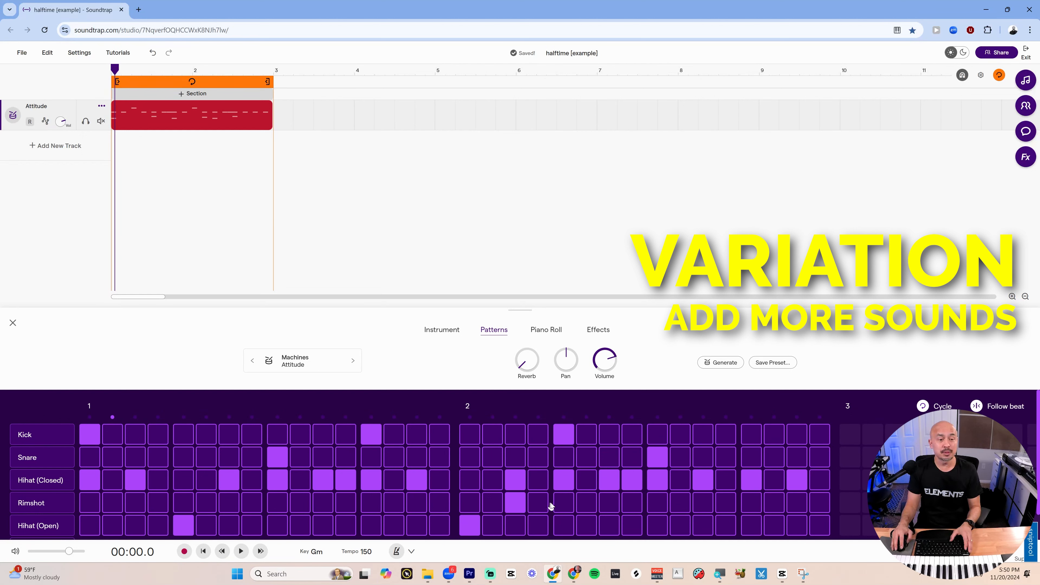
click(610, 511)
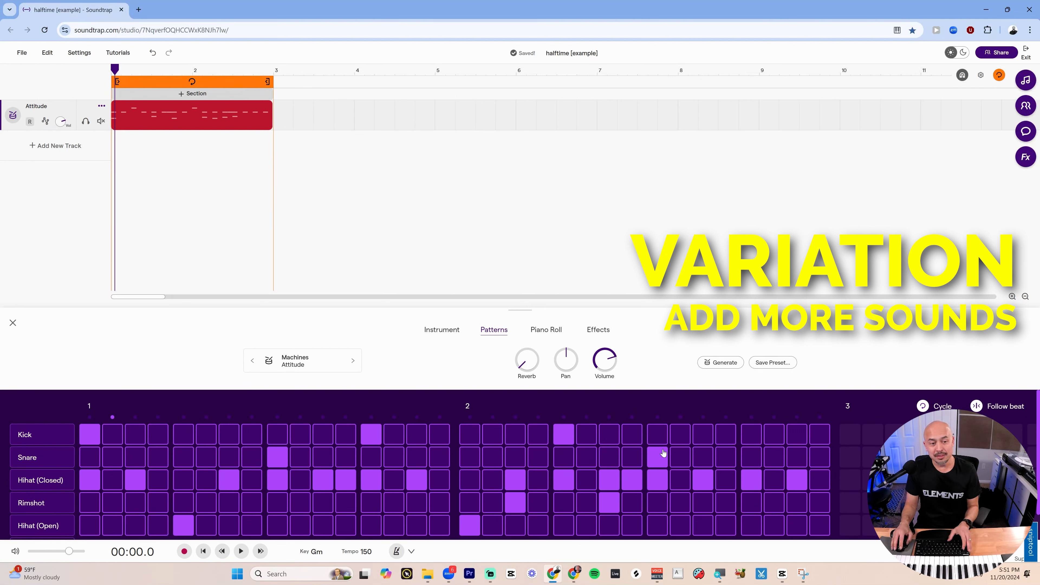
key(space)
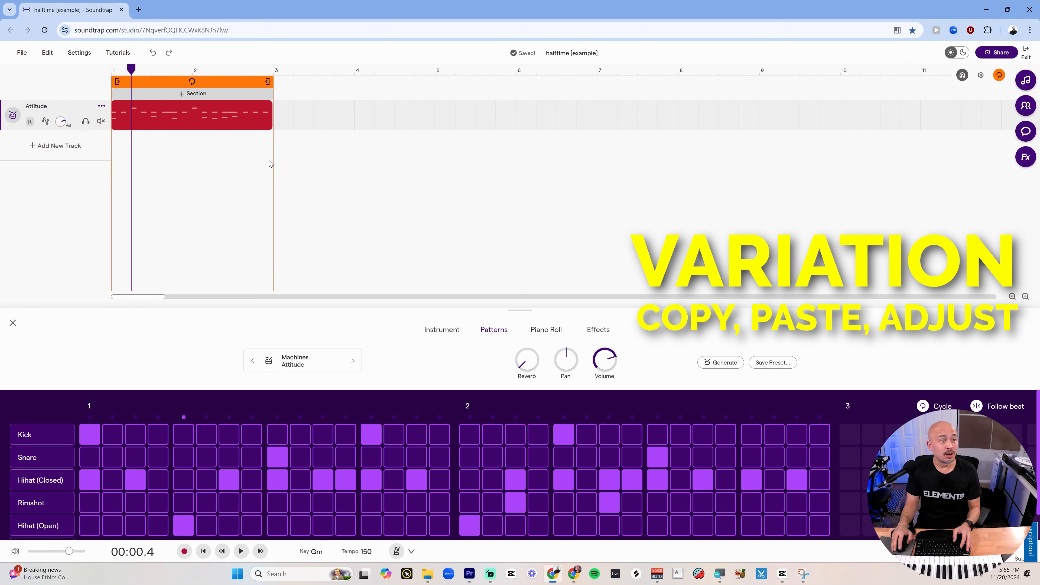
- Copy the two-bar drum region and paste the copy at bar 8 of the same track
click(207, 112)
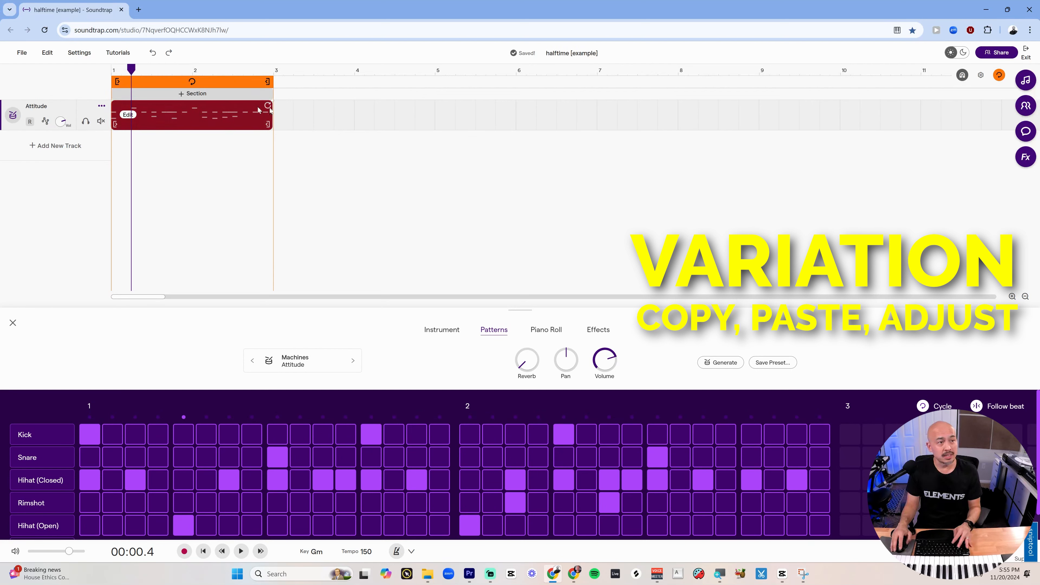
click(596, 71)
click(681, 72)
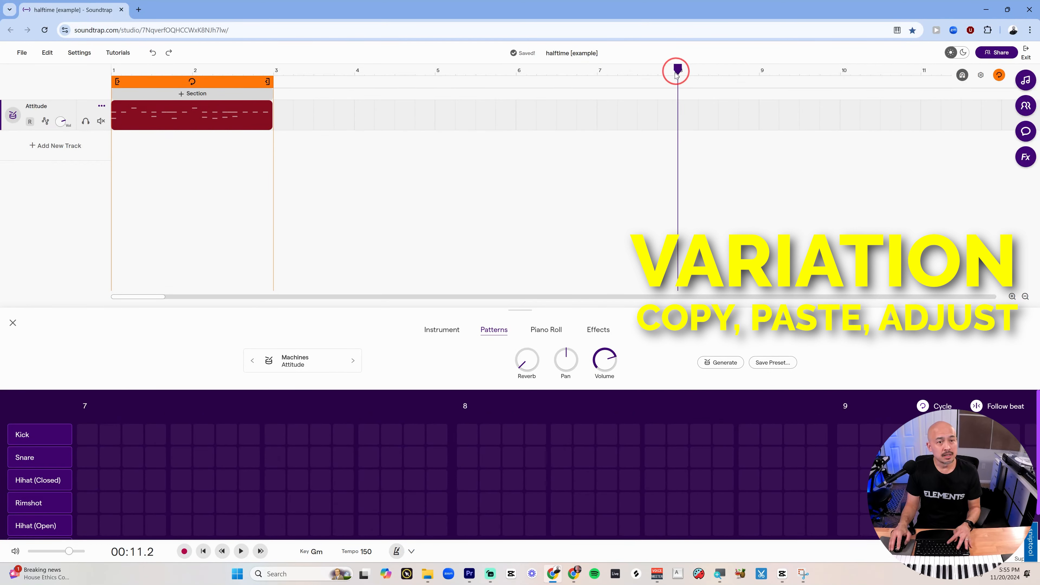
key(ctrl+v)
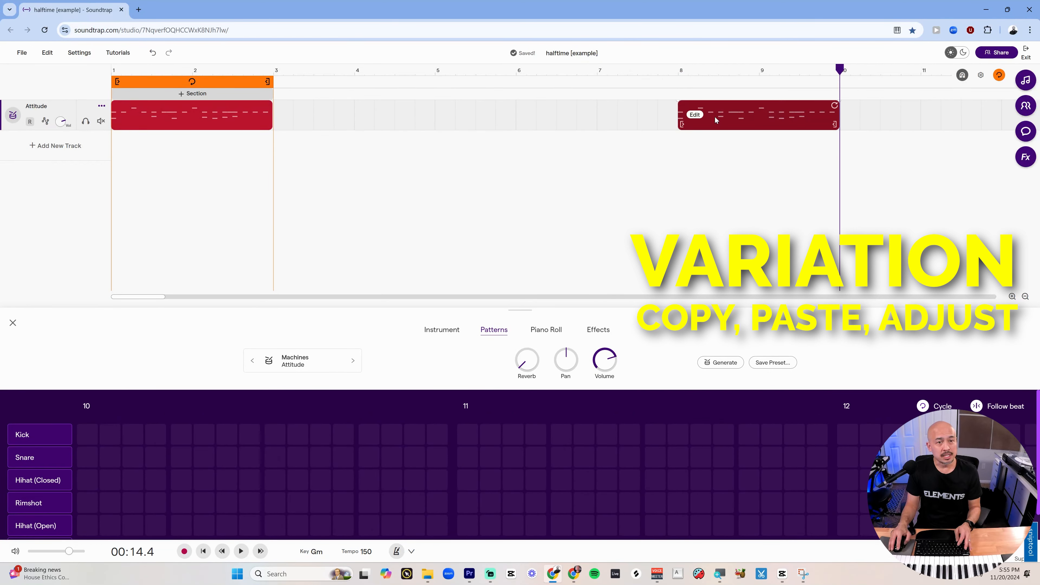
- Select the original drum region in bars 1 and 2 and play it from the start
click(236, 114)
click(110, 70)
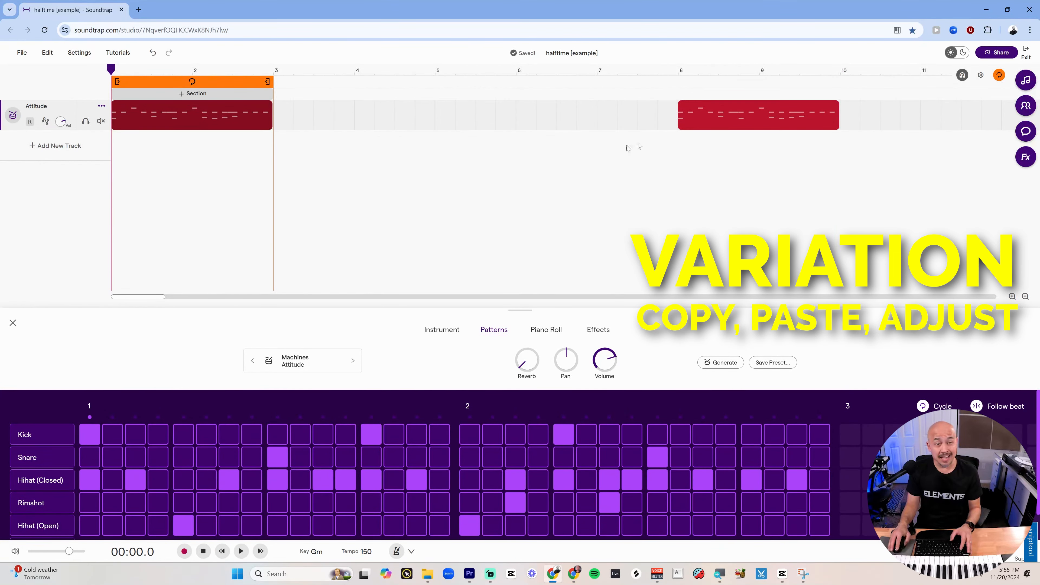
mouse_move(692, 125)
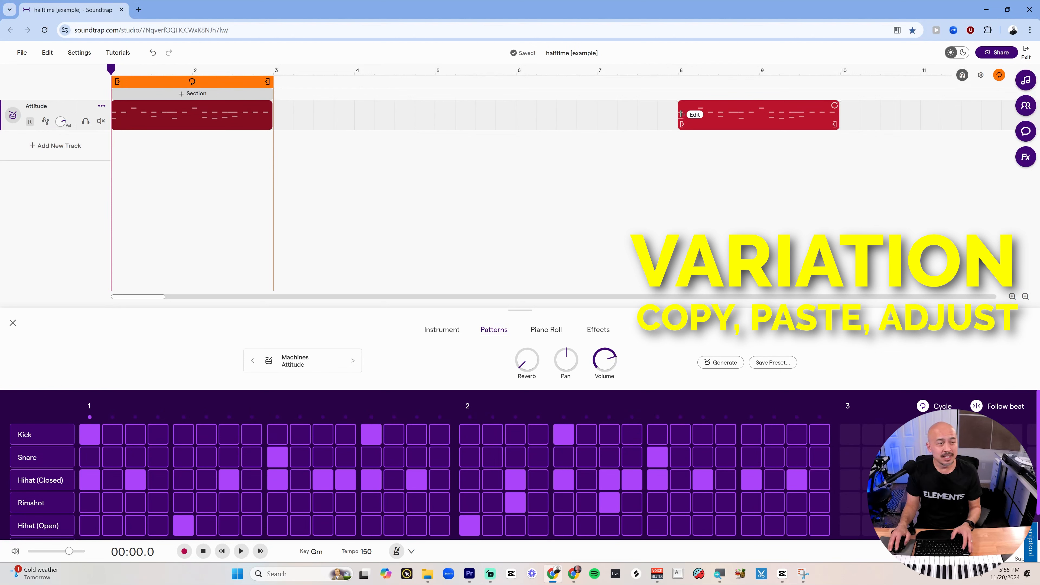
click(113, 66)
click(209, 222)
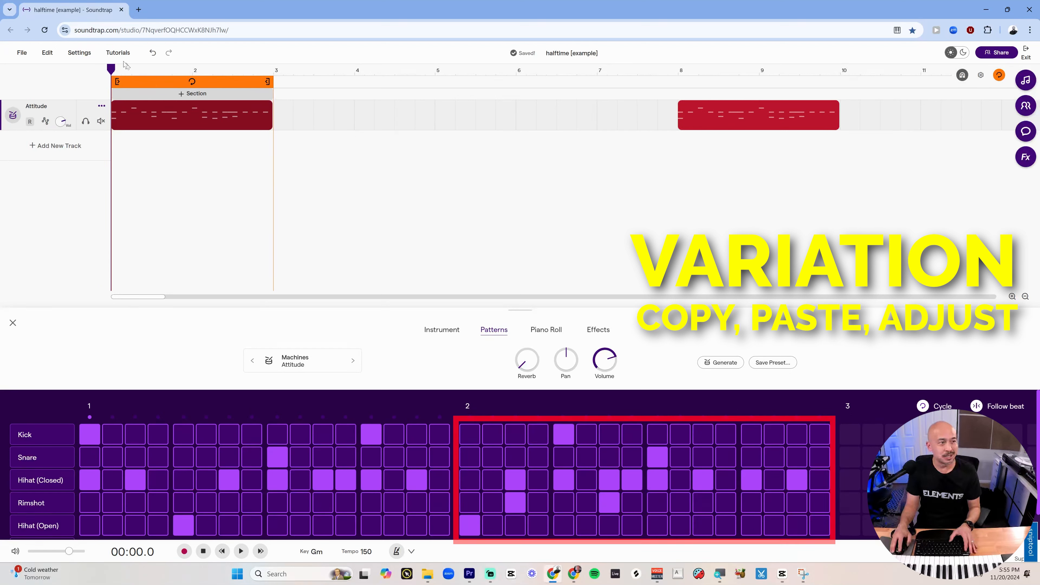
key(space)
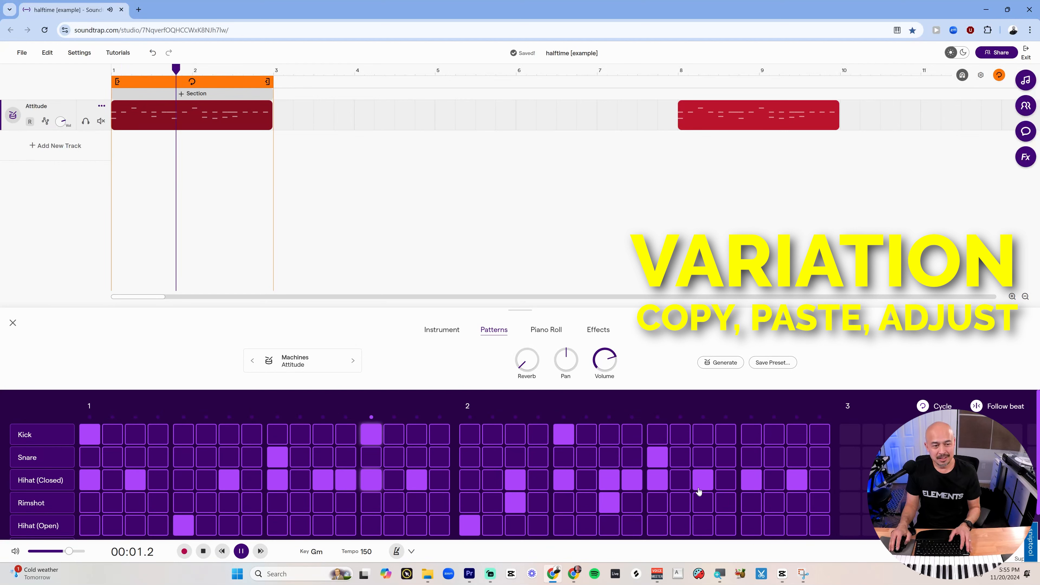
key(space)
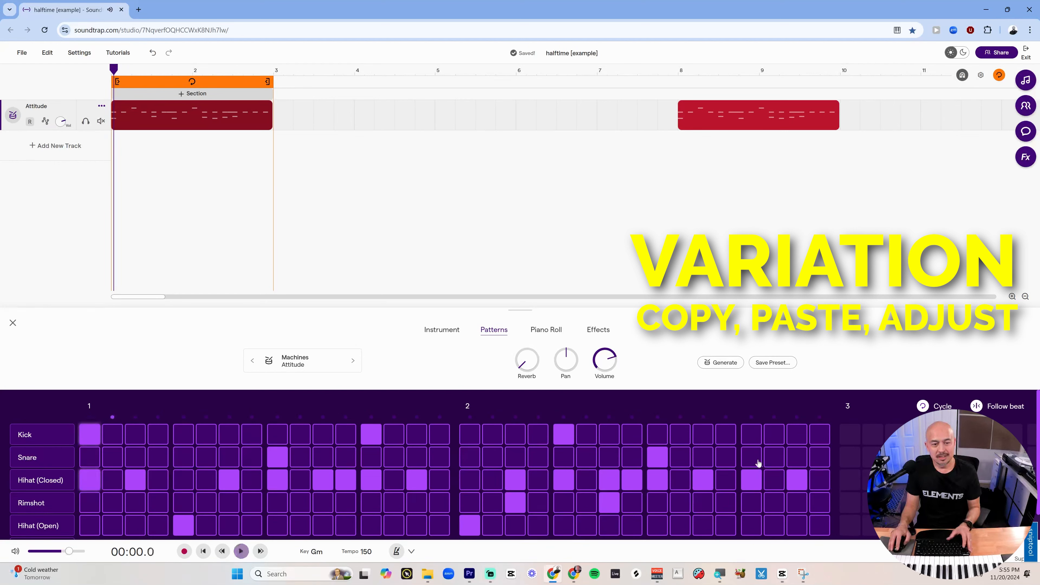
- Add snares on beat 4 of bar 2 and the offbeat eighth after it, and play the loop
click(752, 458)
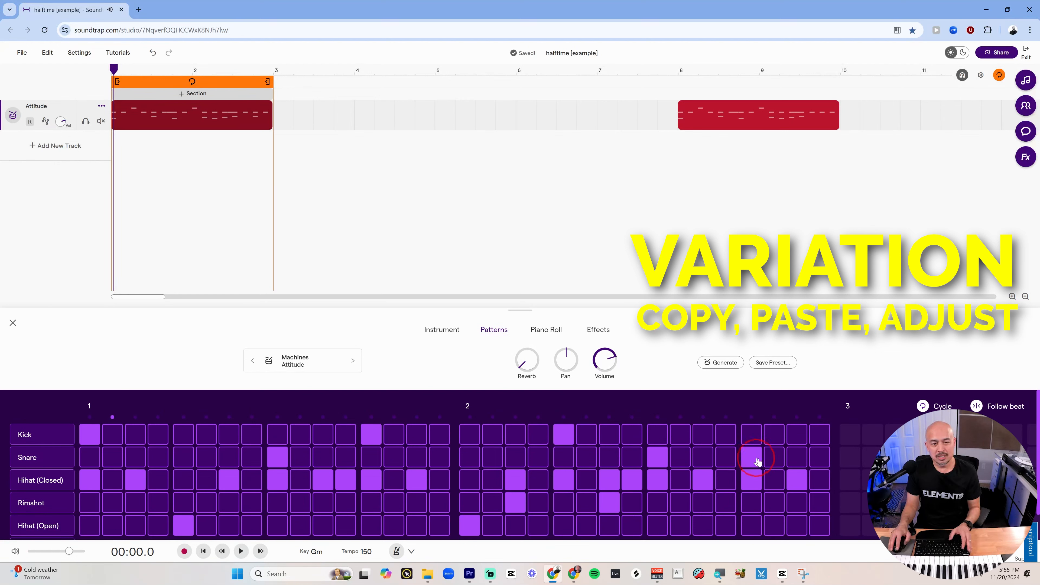
click(796, 458)
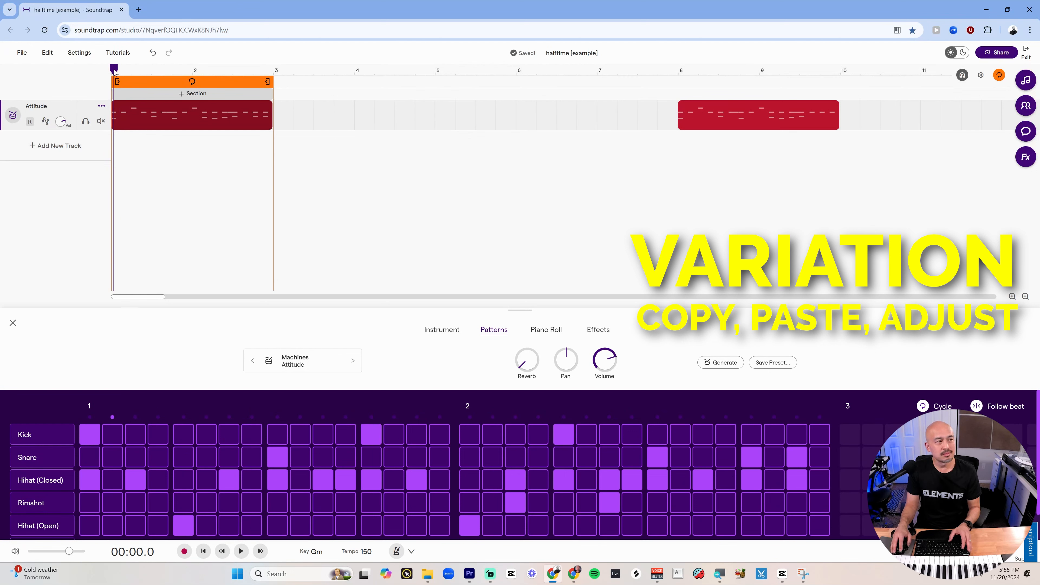
key(space)
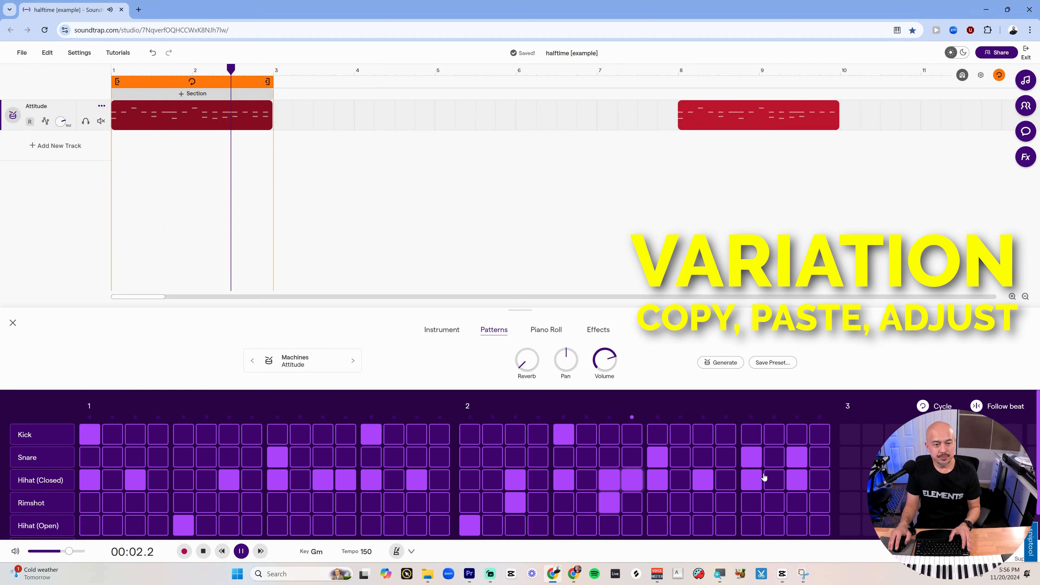
- In bar 2, move the extra closed hi-hat from beat 2's last sixteenth to beat 3's second sixteenth and play the loop
key(space)
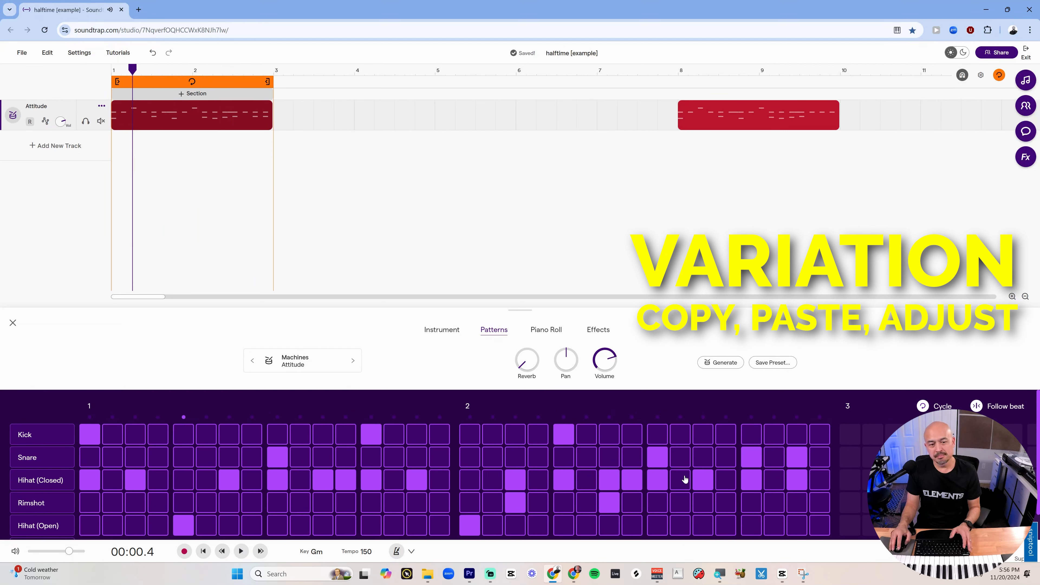
click(682, 484)
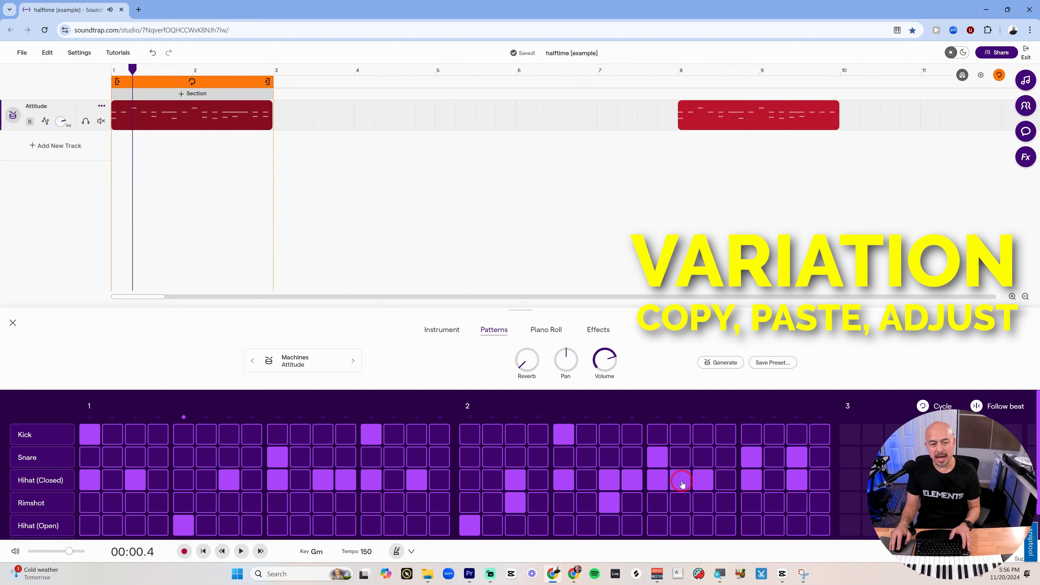
click(726, 479)
key(space)
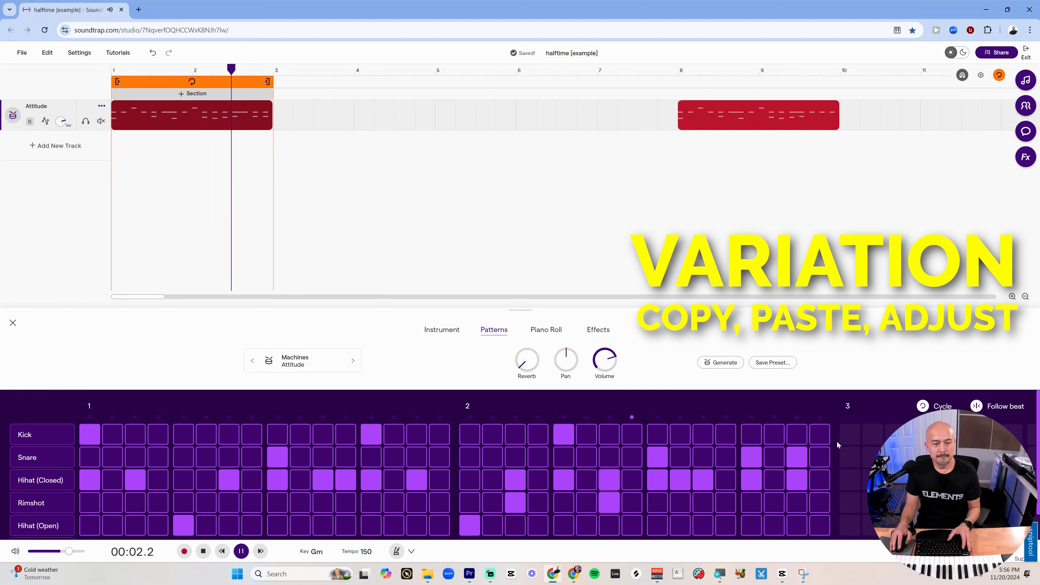
key(space)
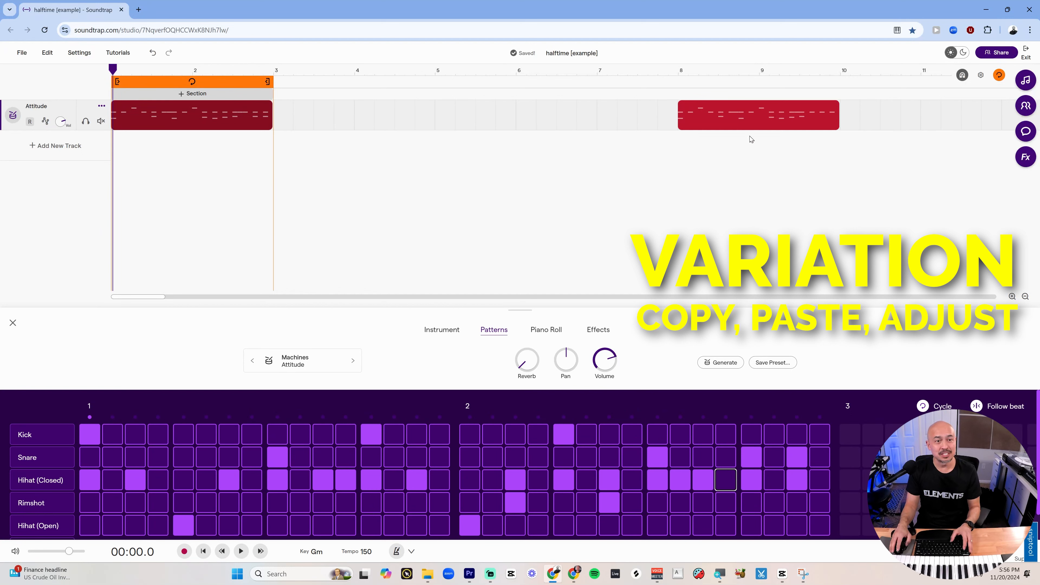
- Rearrange the two drum regions so the unmodified copy fills bars 1 and 2 and the adjusted version fills bars 3 and 4
drag(751, 117, 504, 125)
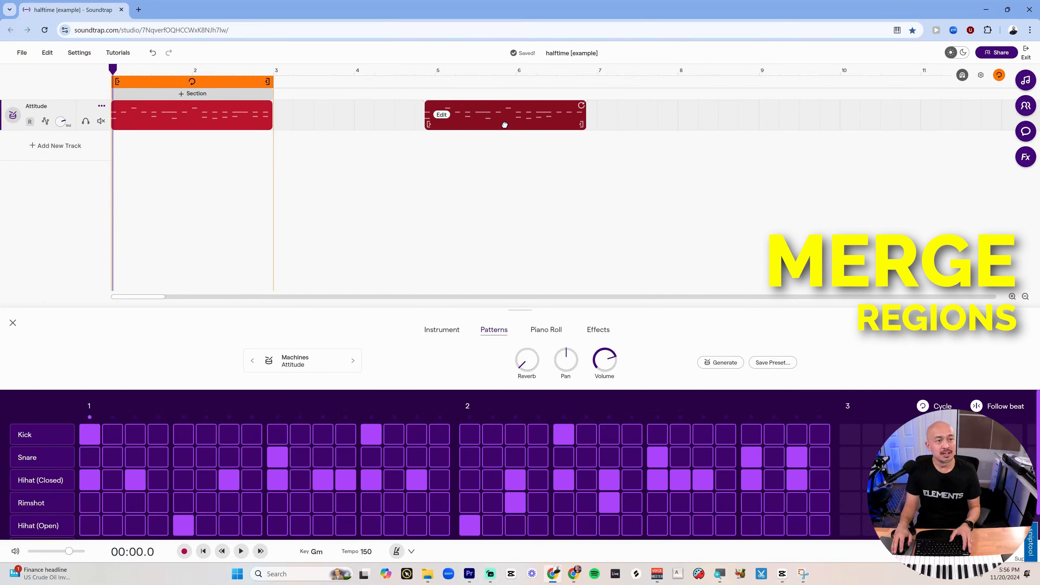
drag(214, 110, 704, 68)
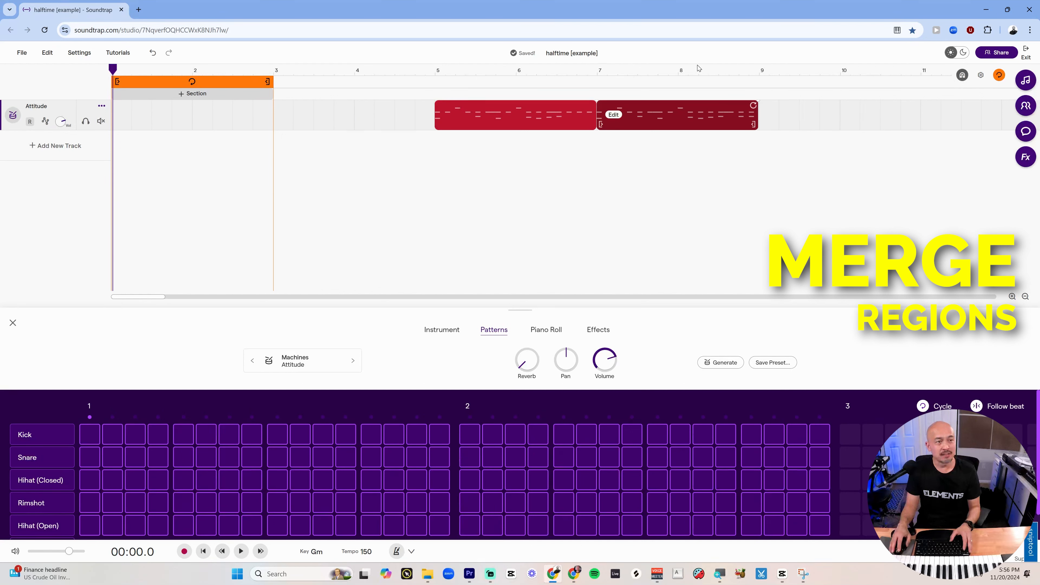
drag(705, 189, 558, 129)
drag(671, 122, 334, 129)
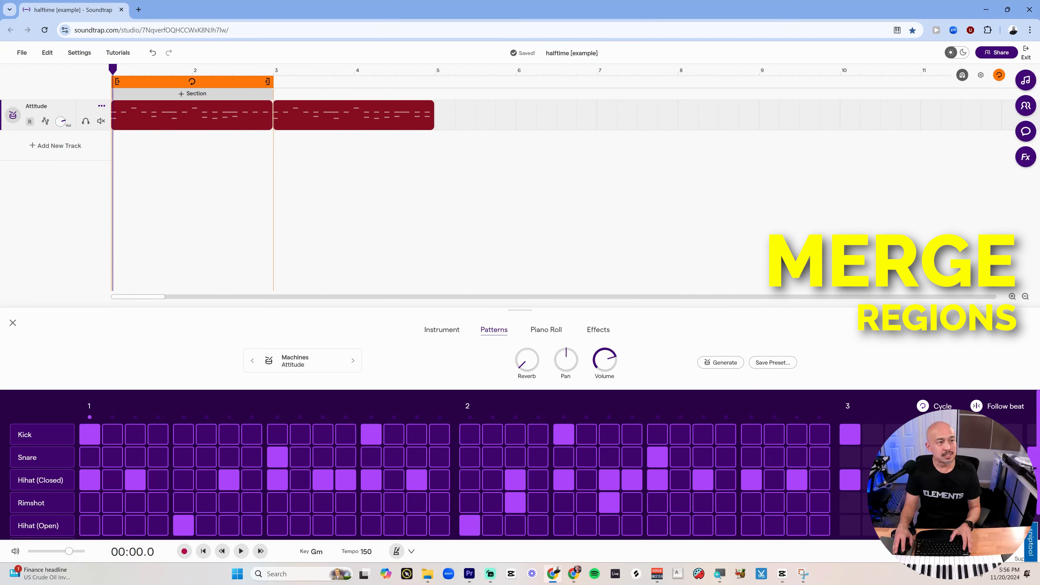
- Extend the loop range to the end of bar 4 and play both drum regions through
drag(267, 81, 434, 66)
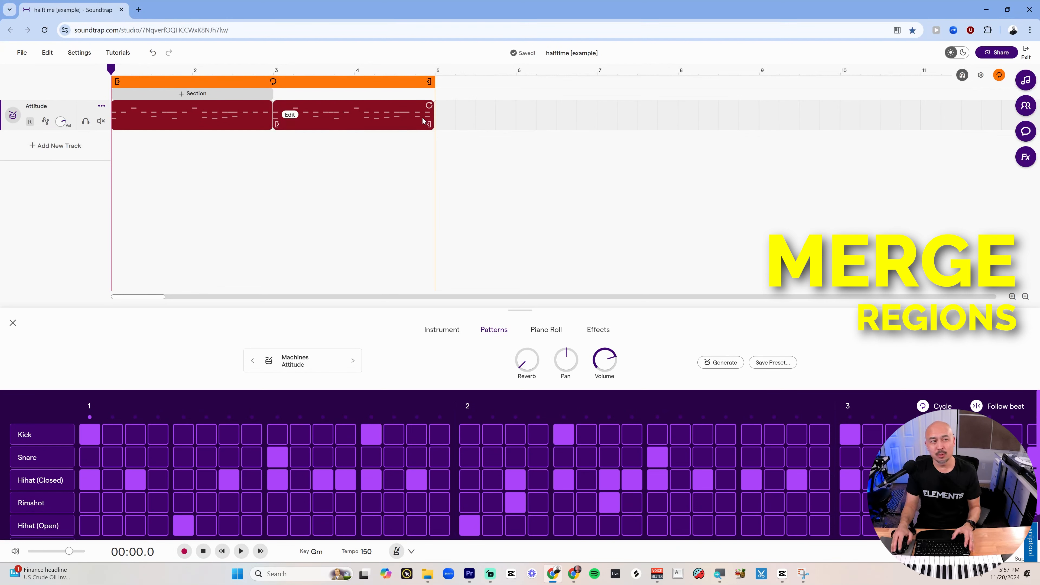
key(space)
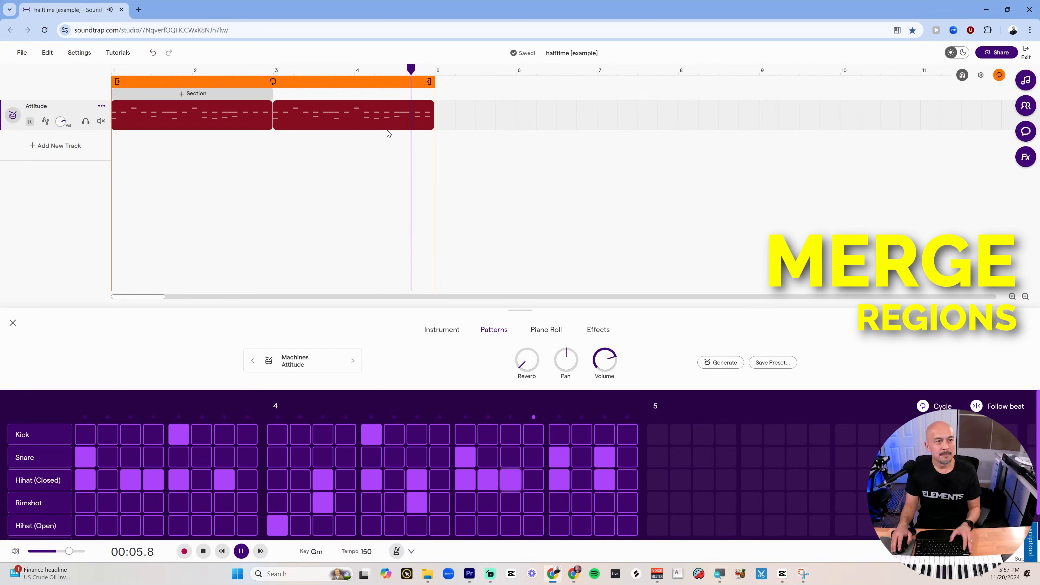
key(space)
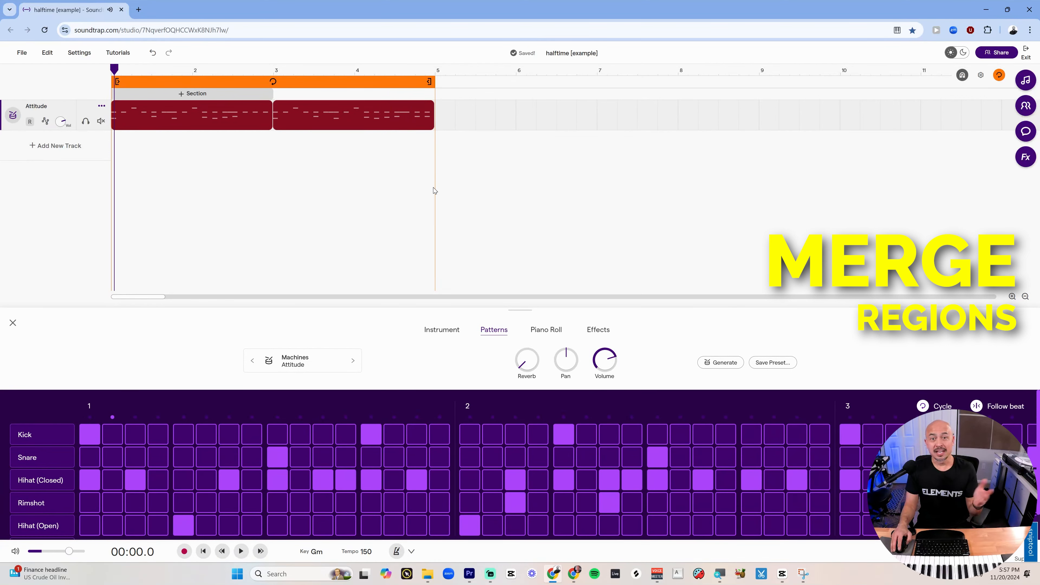
- Select both drum regions in bars 1 to 4 and merge them into a single note region
click(359, 216)
drag(360, 175, 246, 109)
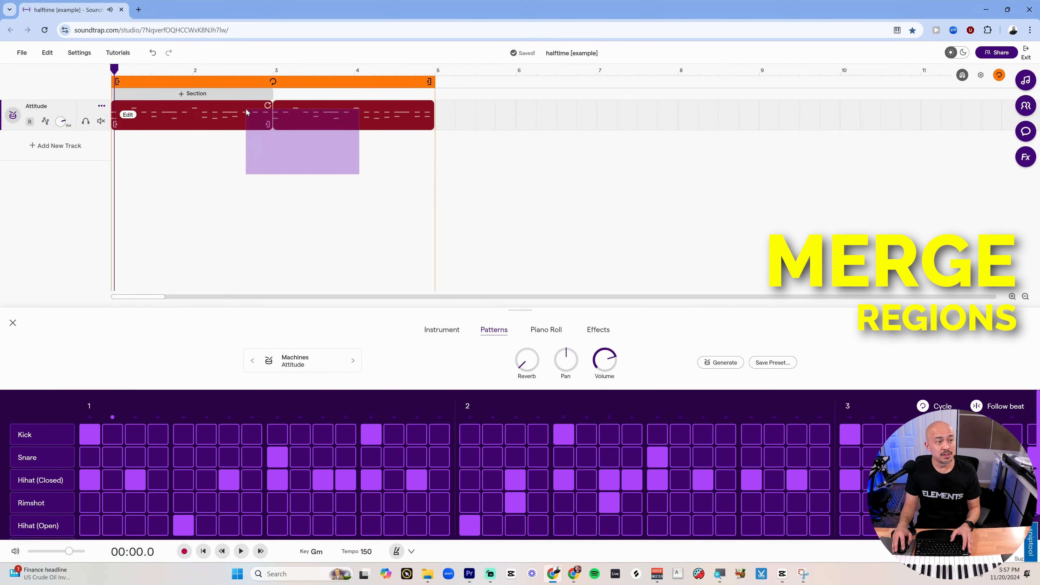
right_click(351, 117)
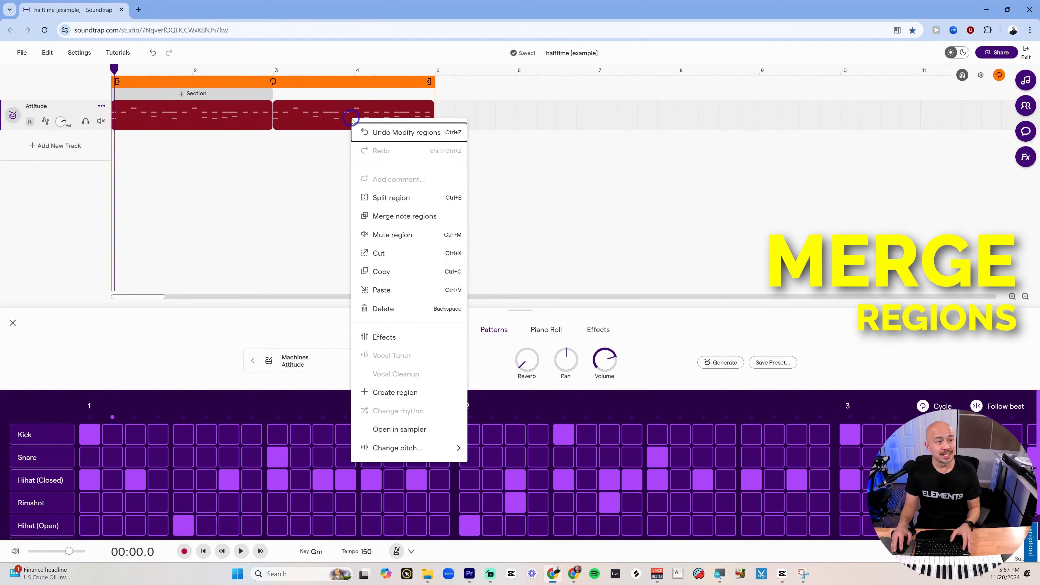
click(408, 222)
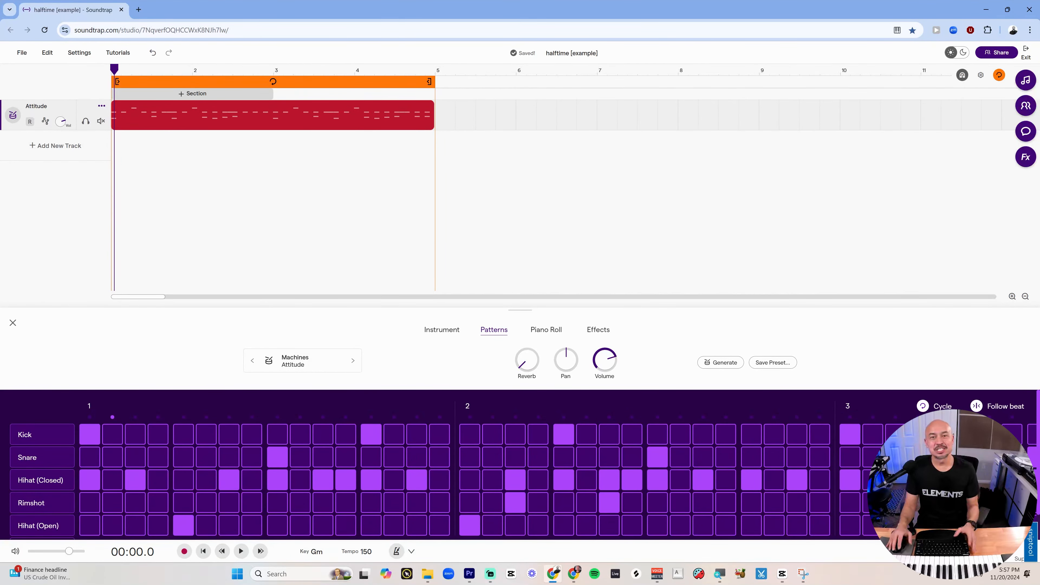